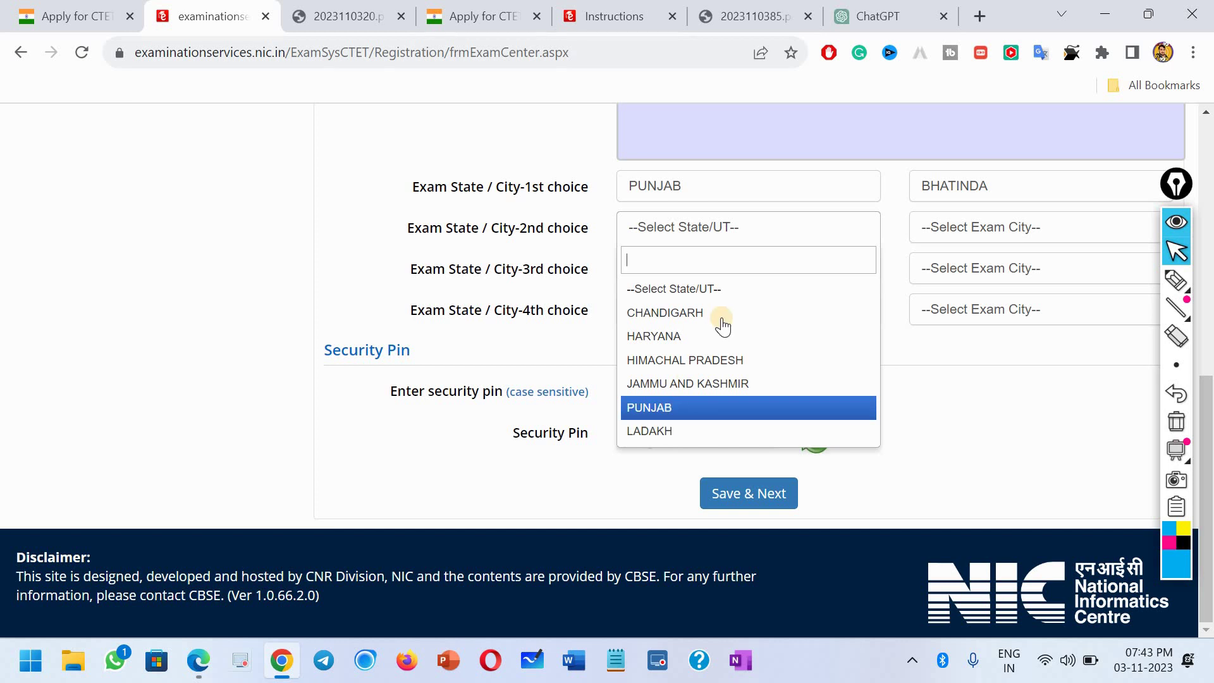
Step: Set the second-choice exam city to Punjab–Jalandhar
{"action": "left_click", "coordinate": [746, 407]}
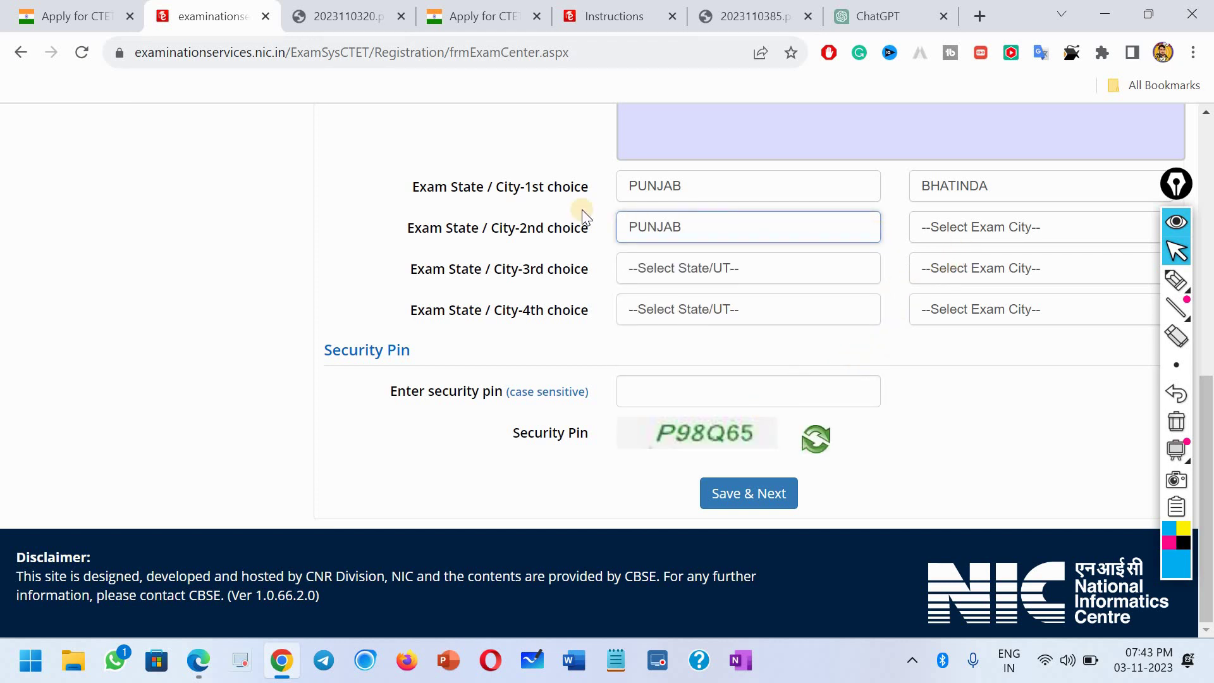
{"action": "left_click", "coordinate": [956, 236]}
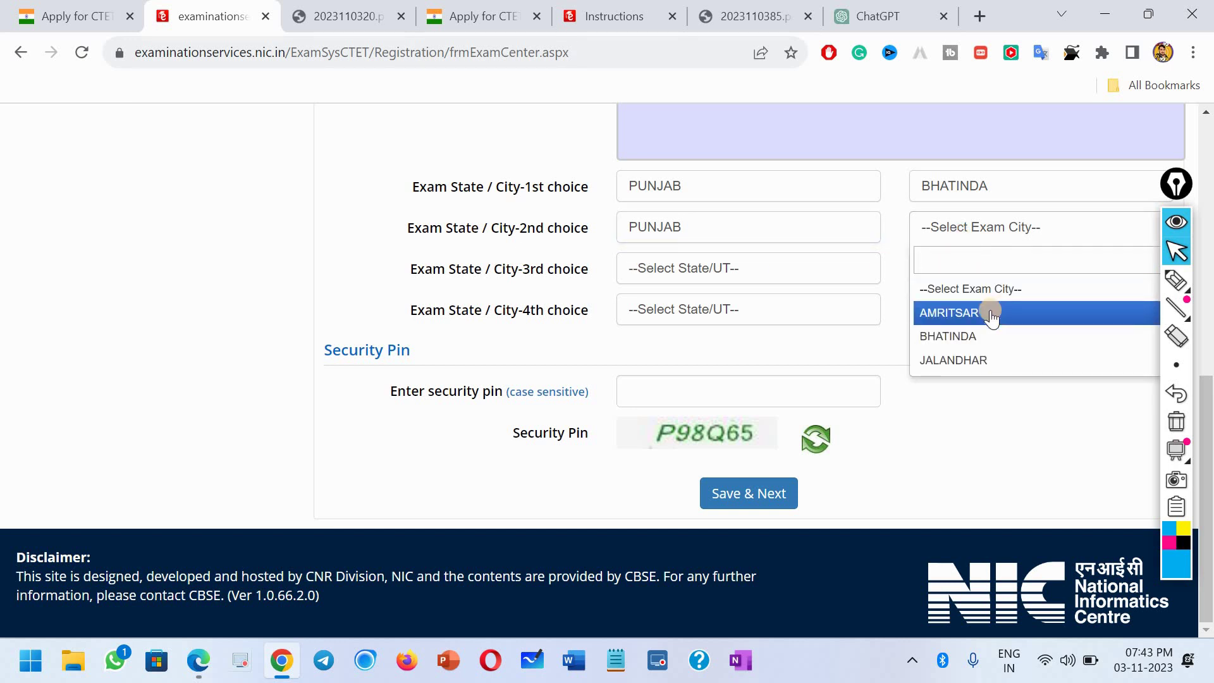
{"action": "left_click", "coordinate": [965, 360]}
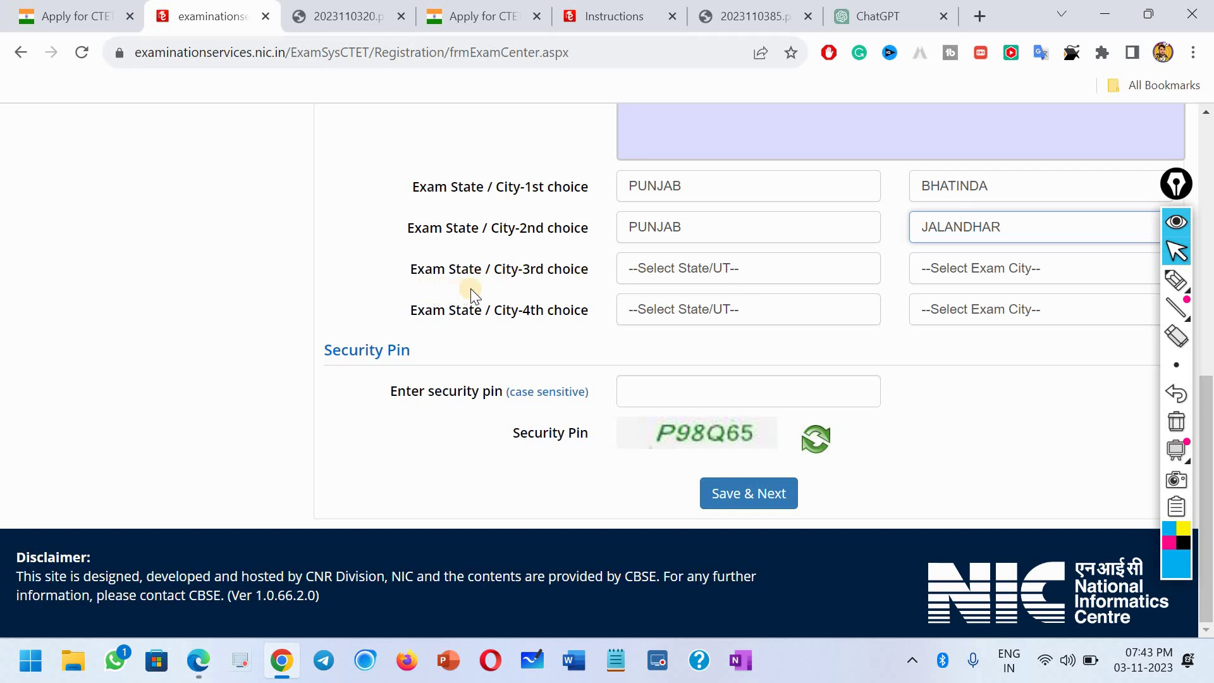
Step: Set the third and fourth choices to Punjab–Amritsar and Chandigarh–Chandigarh, then enter the security pin
{"action": "left_click", "coordinate": [706, 274]}
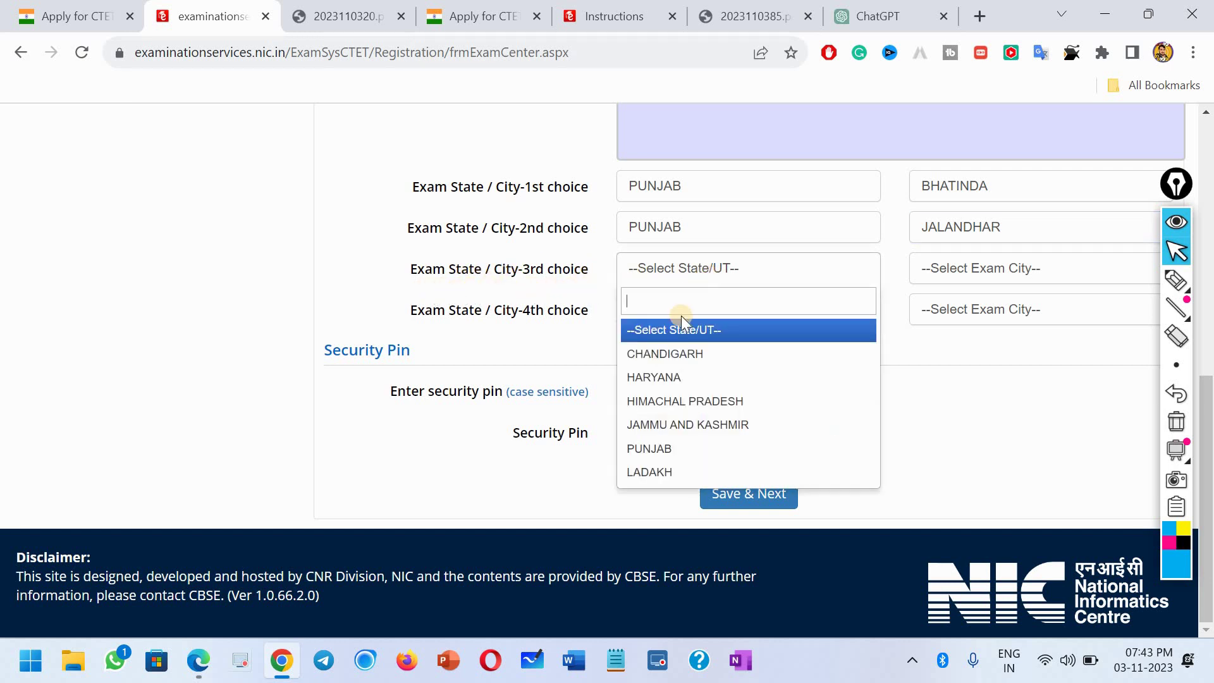
{"action": "left_click", "coordinate": [666, 446]}
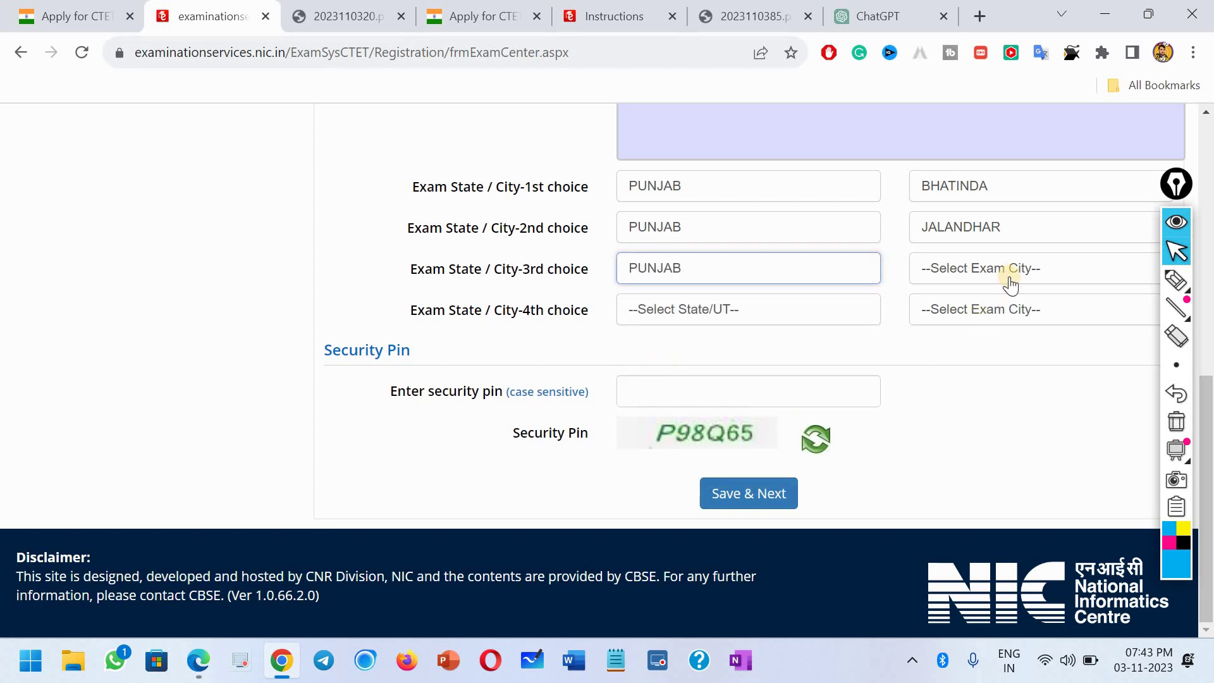
{"action": "left_click", "coordinate": [999, 269]}
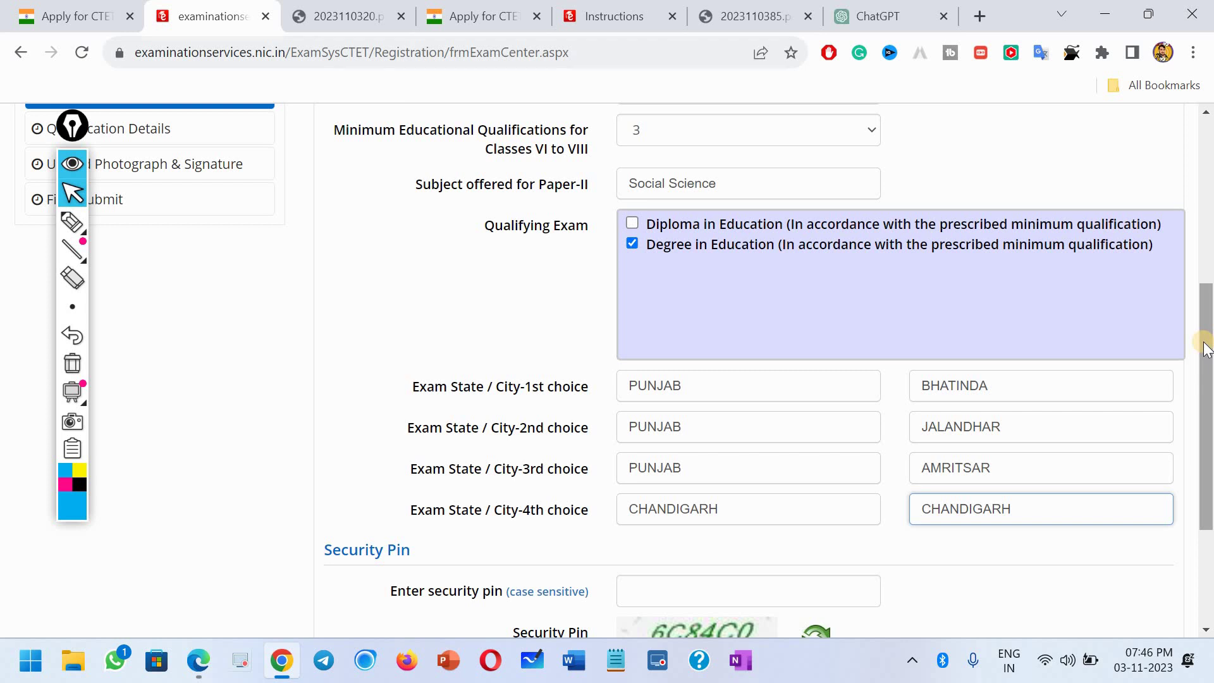
{"action": "scroll", "coordinate": [1206, 348], "scroll_direction": "down", "scroll_amount": 1}
{"action": "scroll", "coordinate": [1208, 347], "scroll_direction": "up", "scroll_amount": 1}
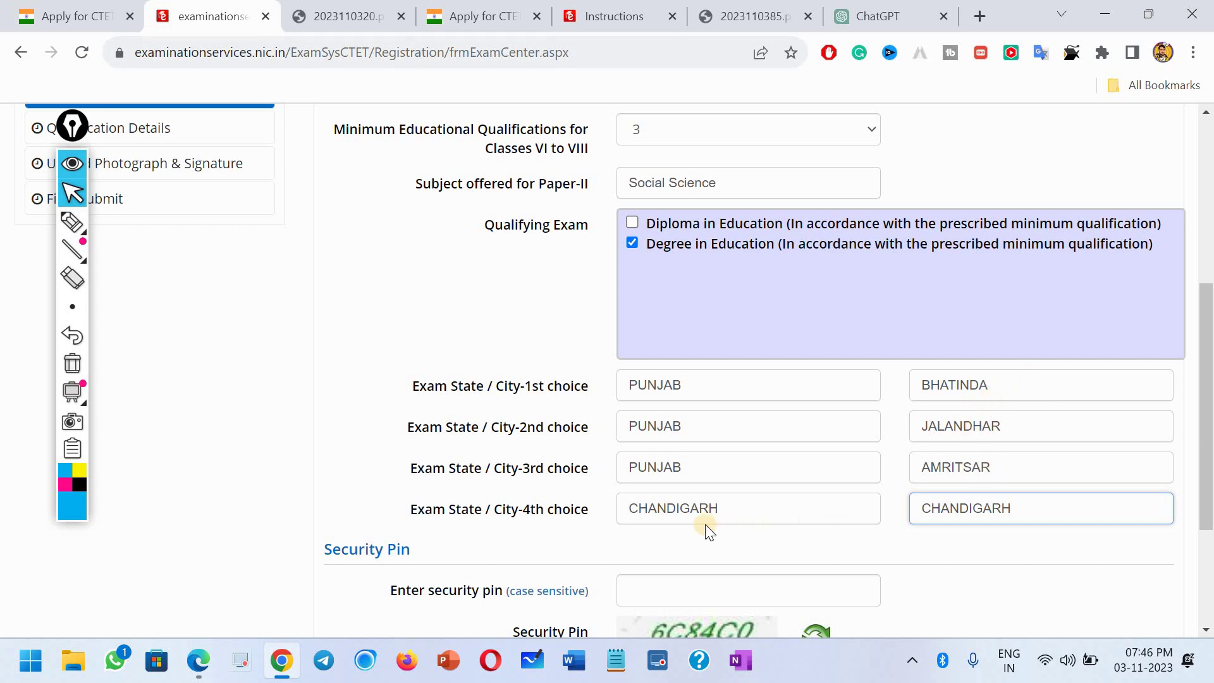
{"action": "left_click", "coordinate": [1031, 555]}
{"action": "scroll", "coordinate": [889, 483], "scroll_direction": "down", "scroll_amount": 1}
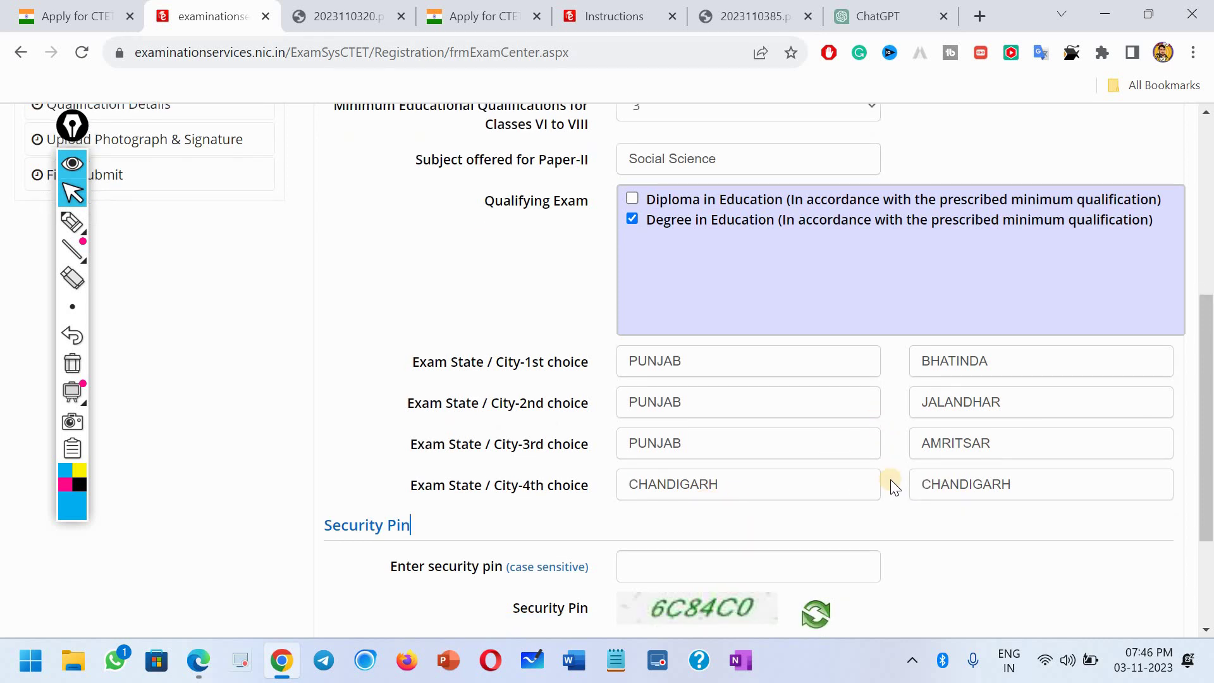
{"action": "left_click", "coordinate": [715, 495]}
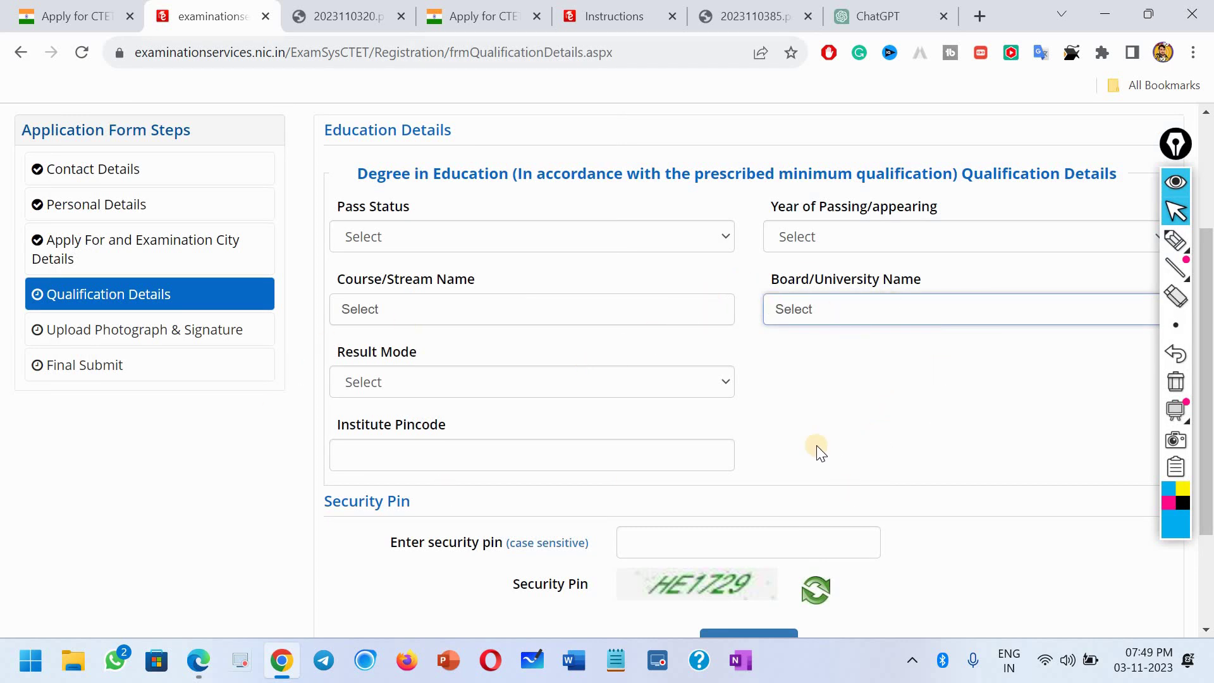
{"action": "left_click", "coordinate": [355, 25]}
{"action": "scroll", "coordinate": [716, 339], "scroll_direction": "down", "scroll_amount": 15}
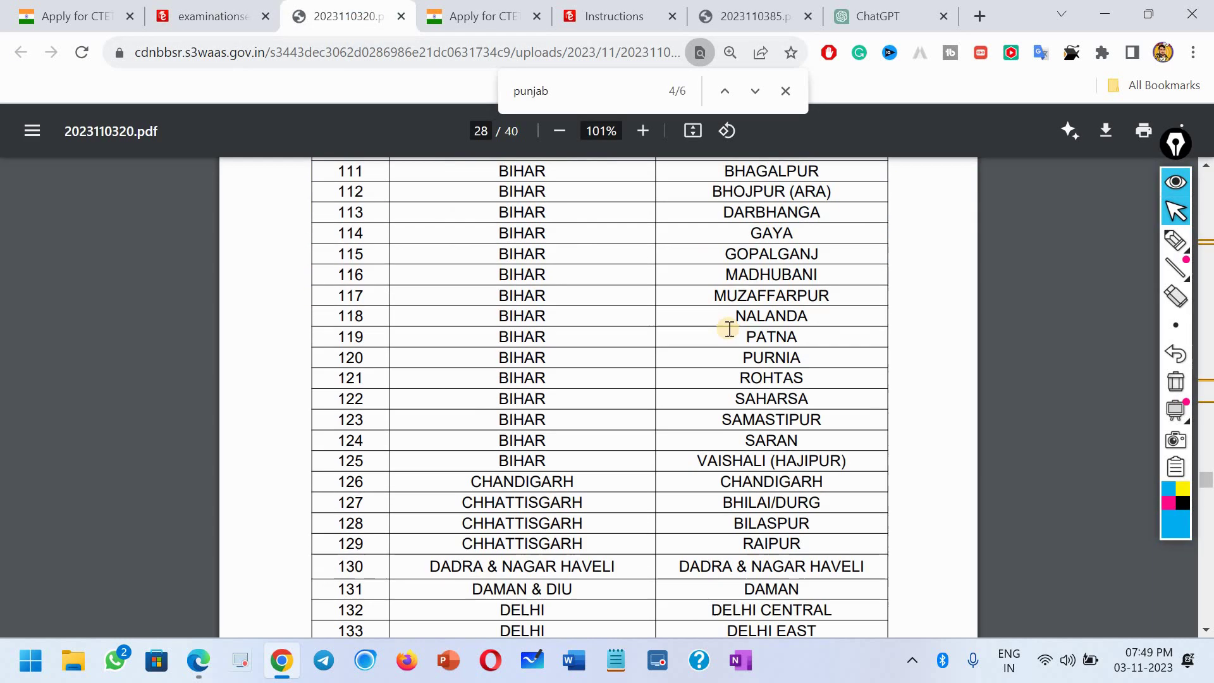
{"action": "scroll", "coordinate": [600, 430], "scroll_direction": "down", "scroll_amount": 10}
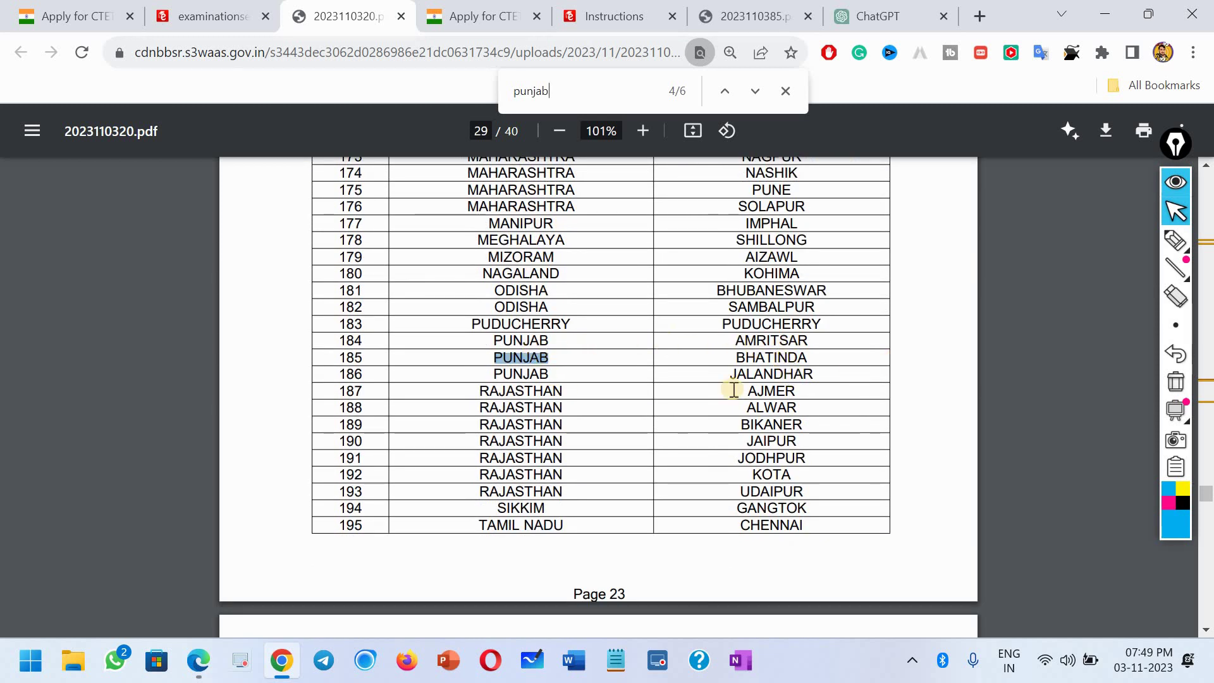
{"action": "scroll", "coordinate": [734, 390], "scroll_direction": "up", "scroll_amount": 12}
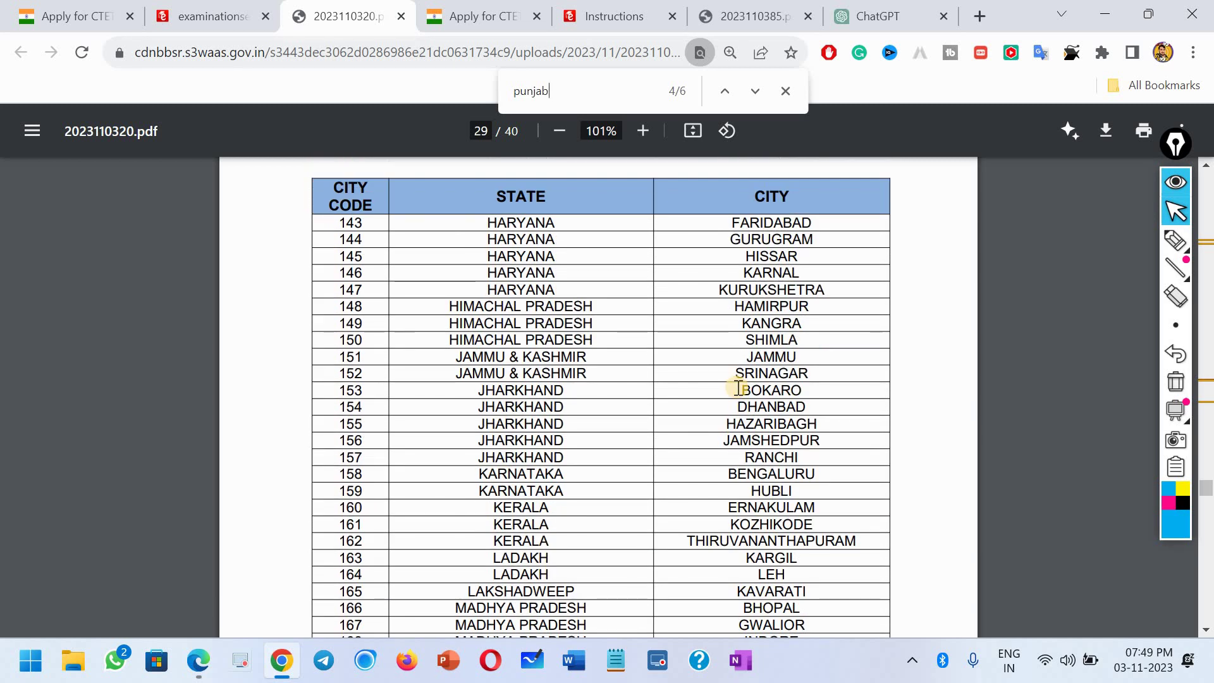
{"action": "scroll", "coordinate": [721, 403], "scroll_direction": "up", "scroll_amount": 10}
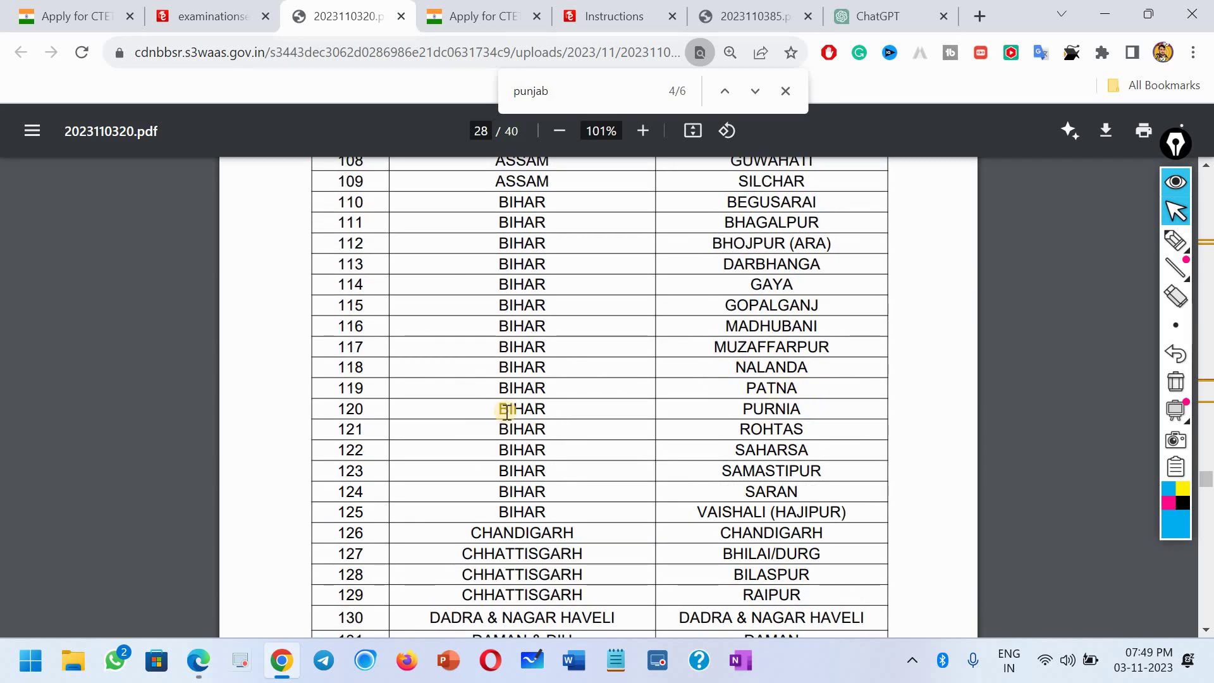
{"action": "left_click", "coordinate": [210, 24]}
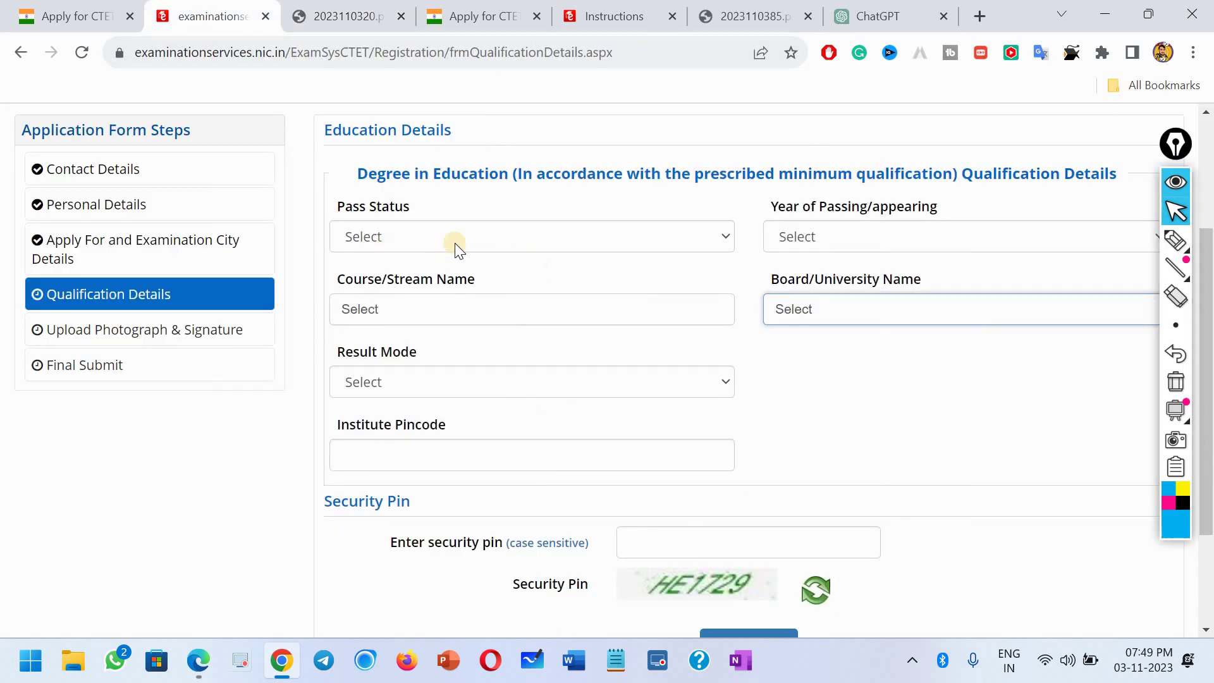
Step: Set Pass Status to Passed, Year to 2020 and Course to Education/Elementry Education etc
{"action": "left_click", "coordinate": [480, 245]}
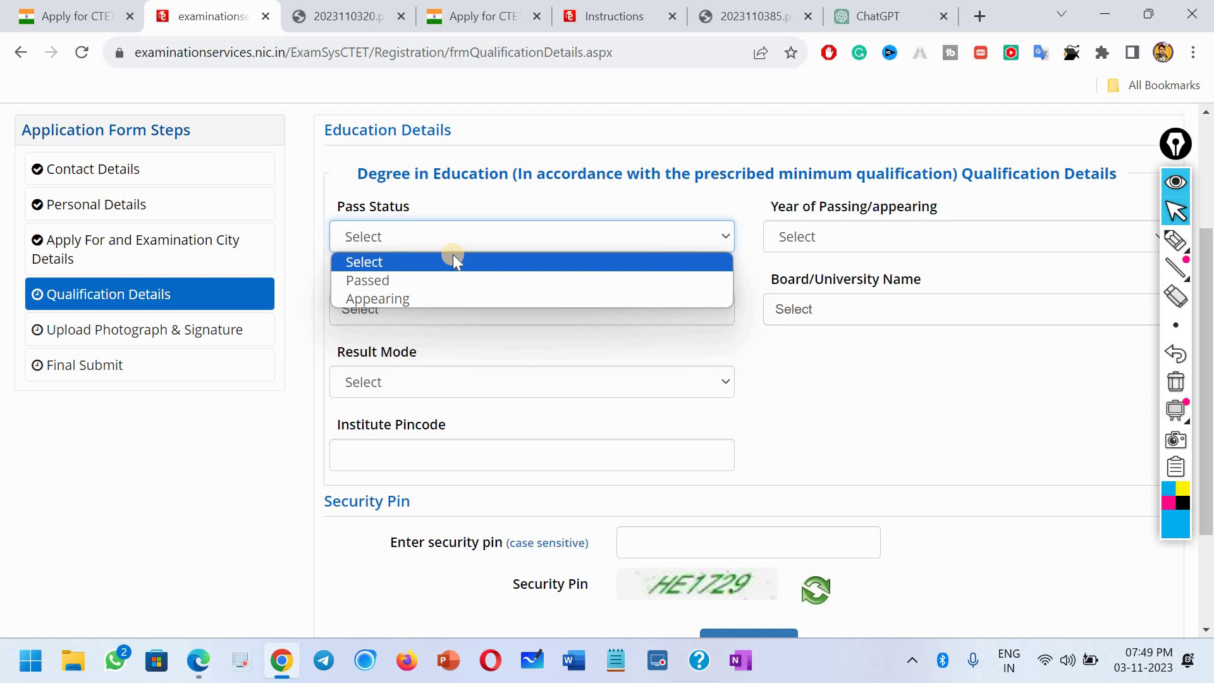
{"action": "left_click", "coordinate": [426, 280]}
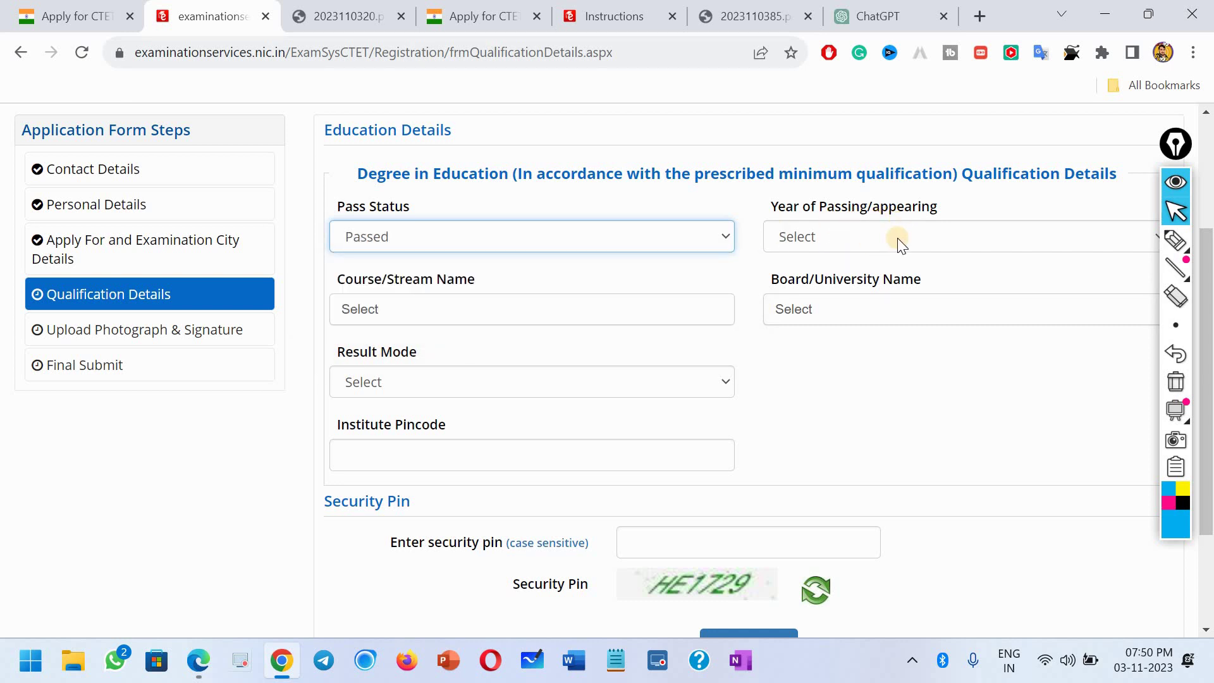
{"action": "left_click", "coordinate": [858, 243]}
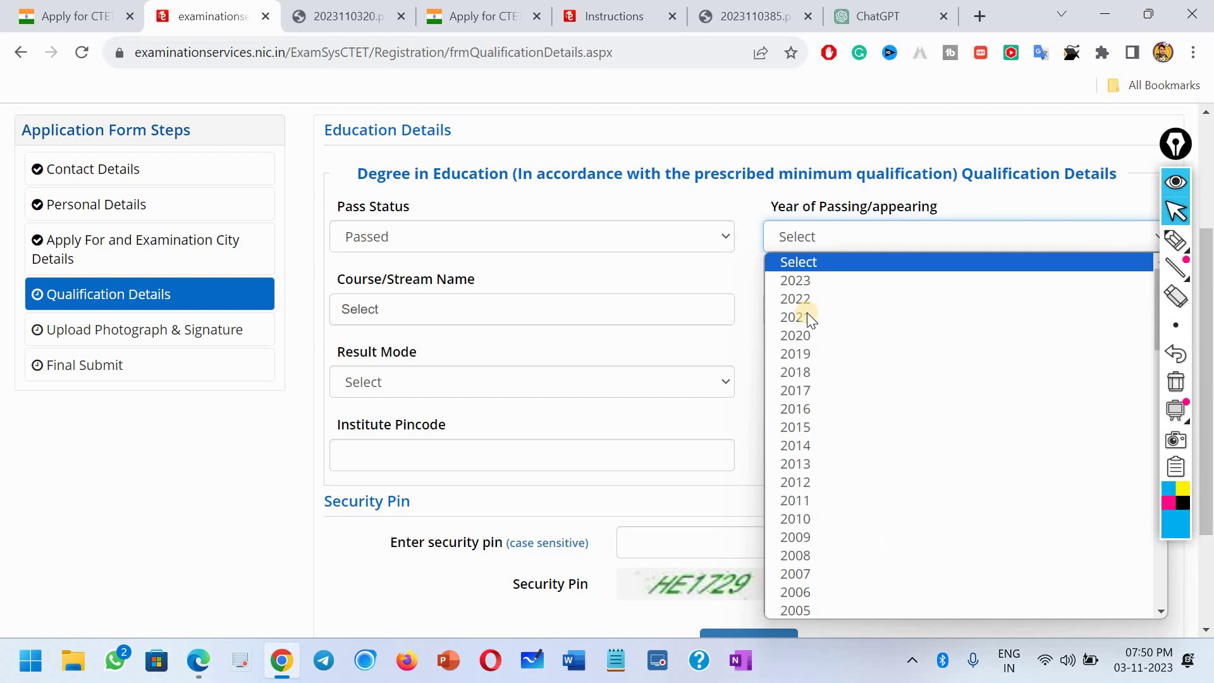
{"action": "left_click", "coordinate": [872, 334]}
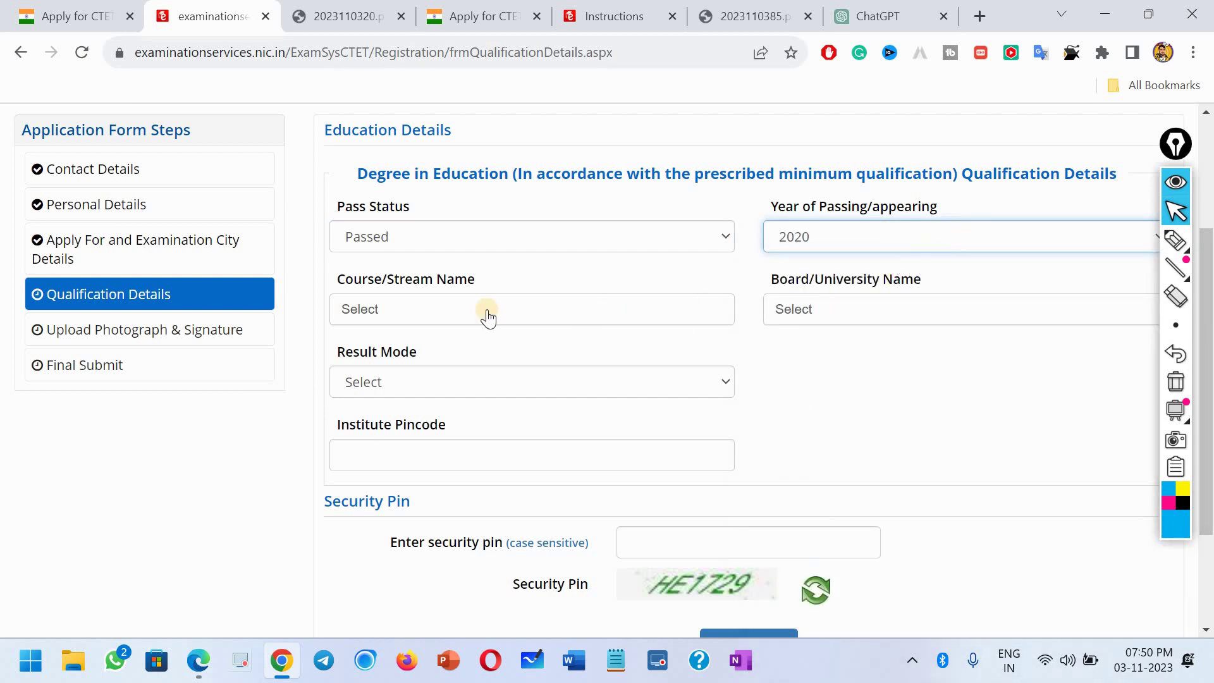
{"action": "left_click", "coordinate": [421, 310]}
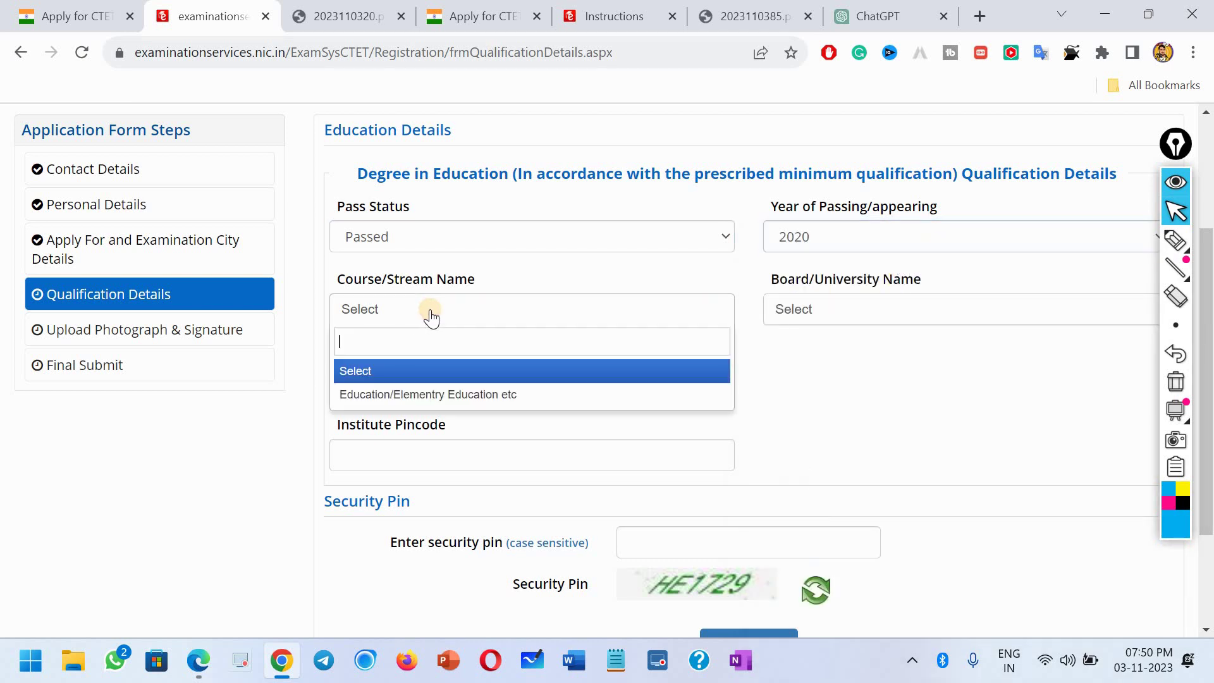
{"action": "left_click", "coordinate": [418, 398]}
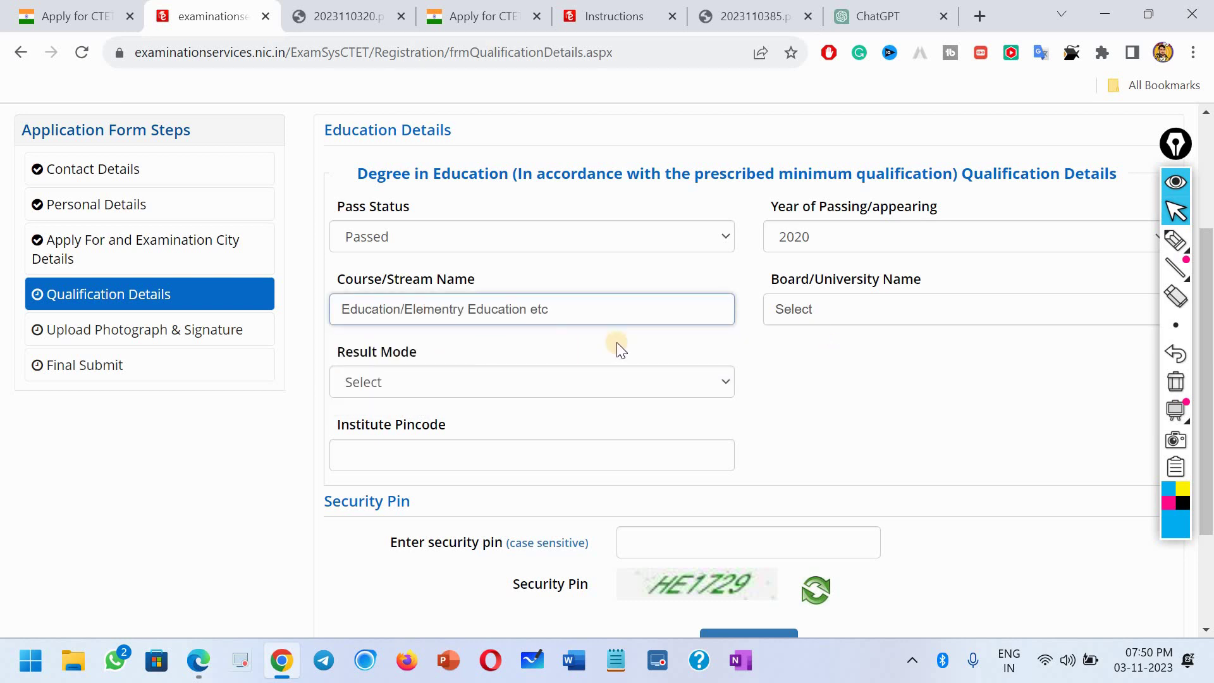
Step: Search 'desh bh', pick Desh Bhagat Pandit Chetan Dev Govt College Faridkot, and choose Percentage
{"action": "left_click", "coordinate": [856, 310]}
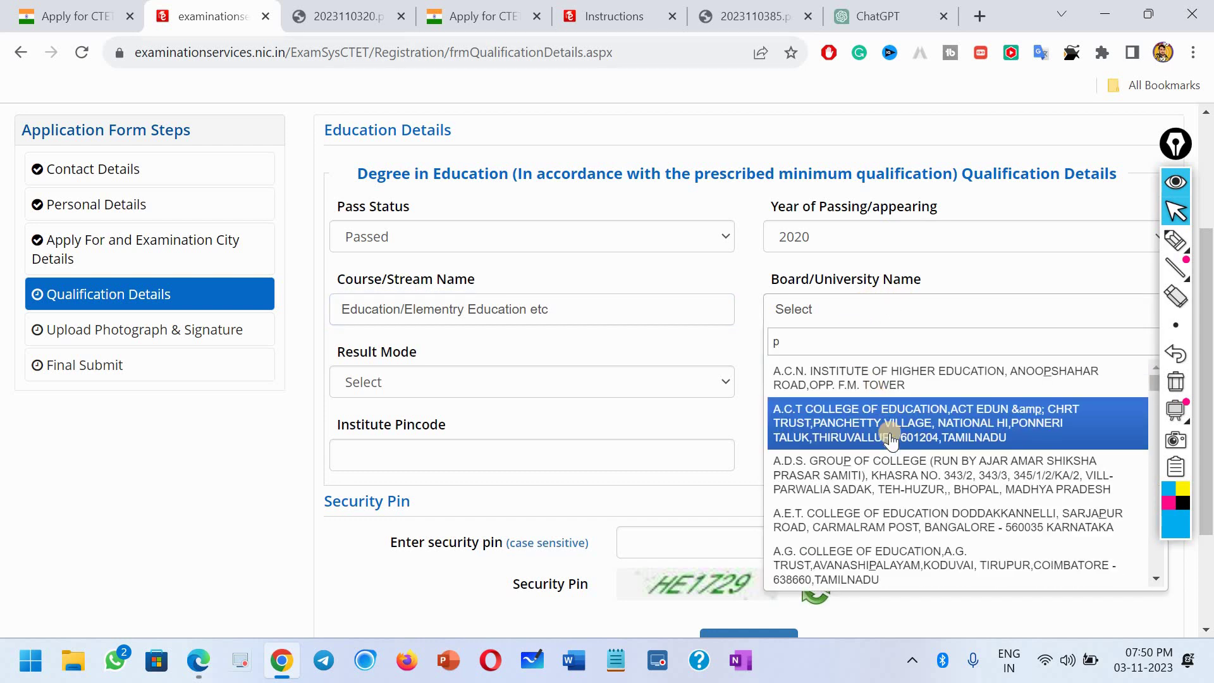
{"action": "key", "text": "BackSpace"}
{"action": "type", "text": "desh bh"}
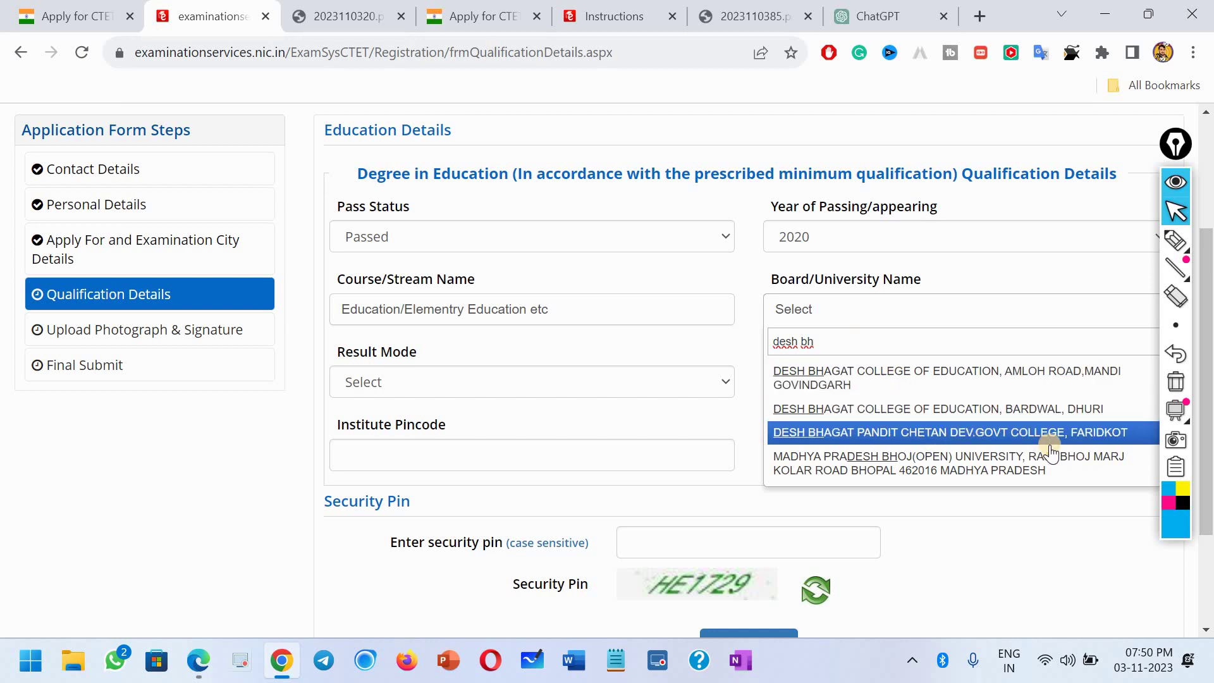
{"action": "left_click", "coordinate": [942, 434]}
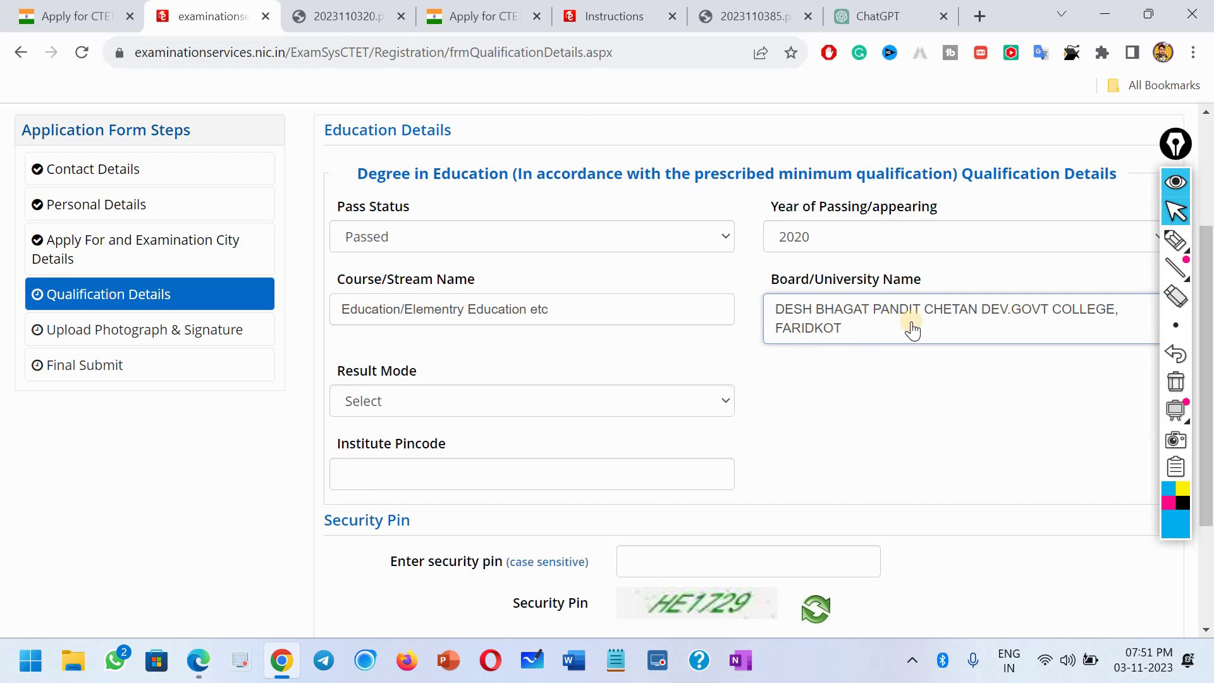
{"action": "left_click", "coordinate": [438, 404]}
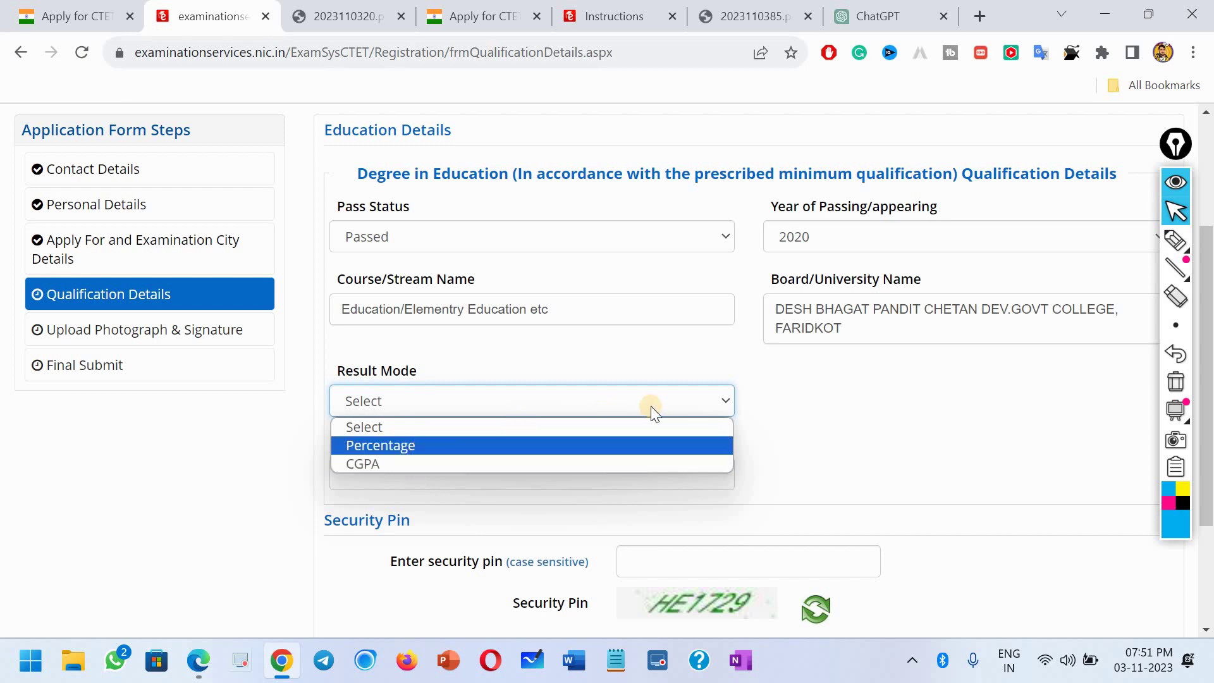
{"action": "key", "text": "Return"}
Step: Scroll to the college's contact details on College India and select its pincode 151203
{"action": "scroll", "coordinate": [427, 399], "scroll_direction": "down", "scroll_amount": 1}
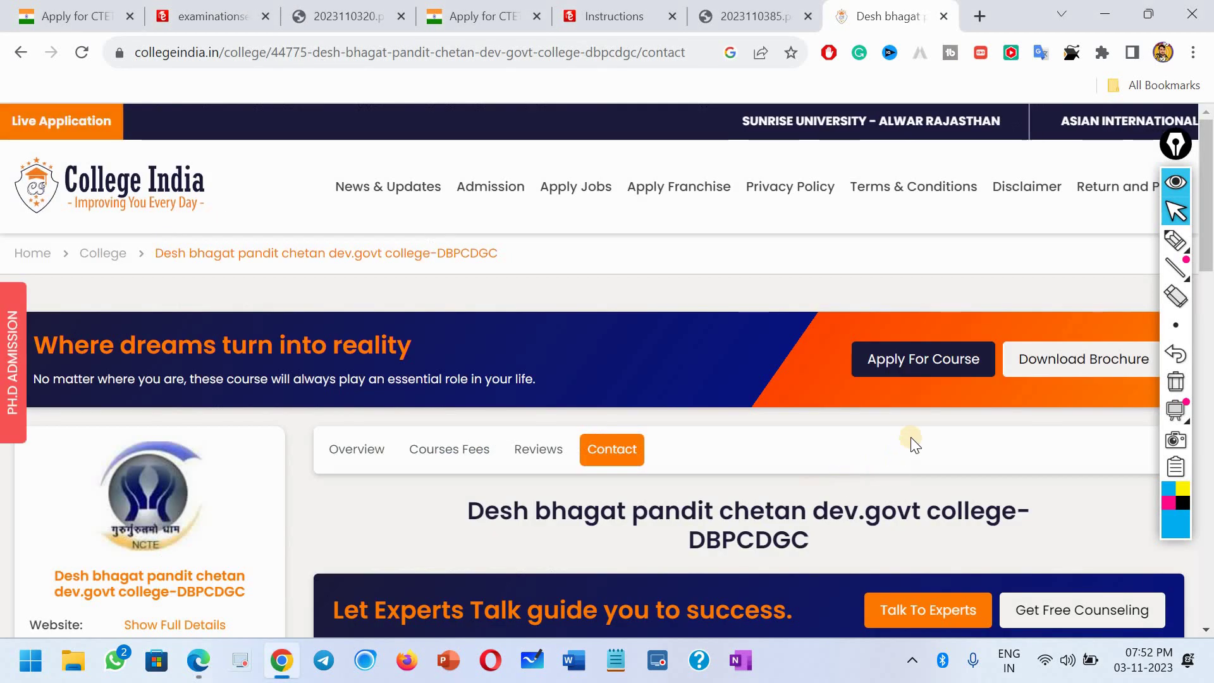
{"action": "scroll", "coordinate": [911, 440], "scroll_direction": "down", "scroll_amount": 3}
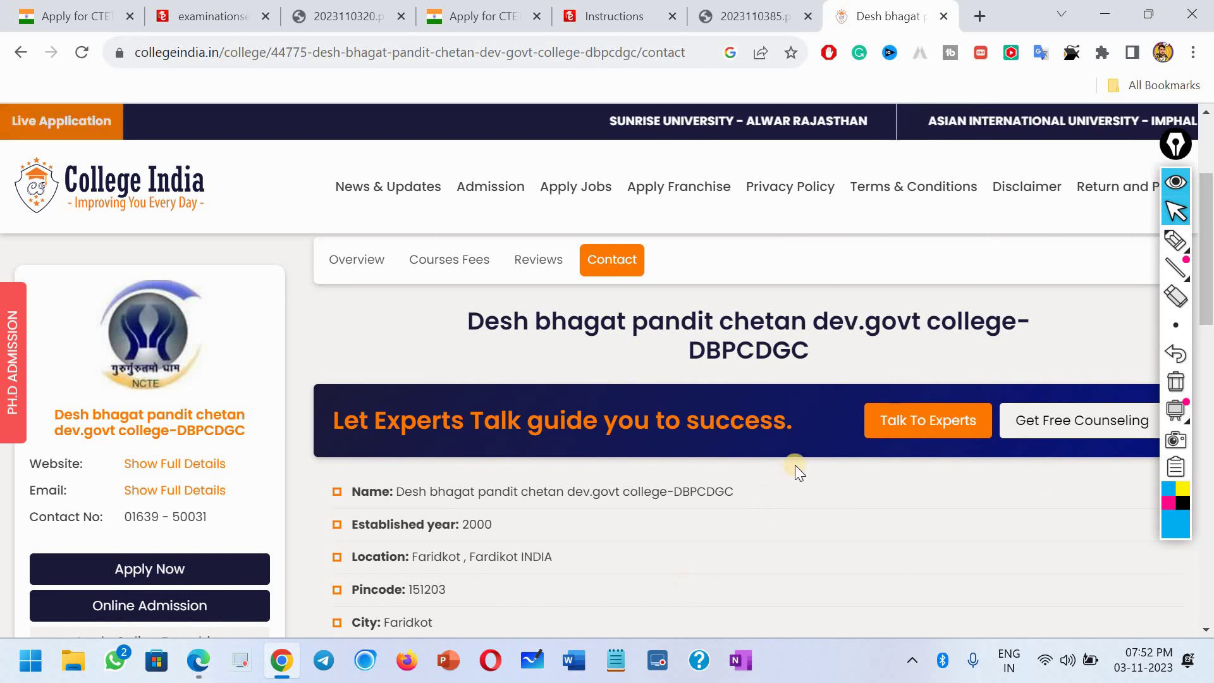
{"action": "scroll", "coordinate": [689, 519], "scroll_direction": "down", "scroll_amount": 3}
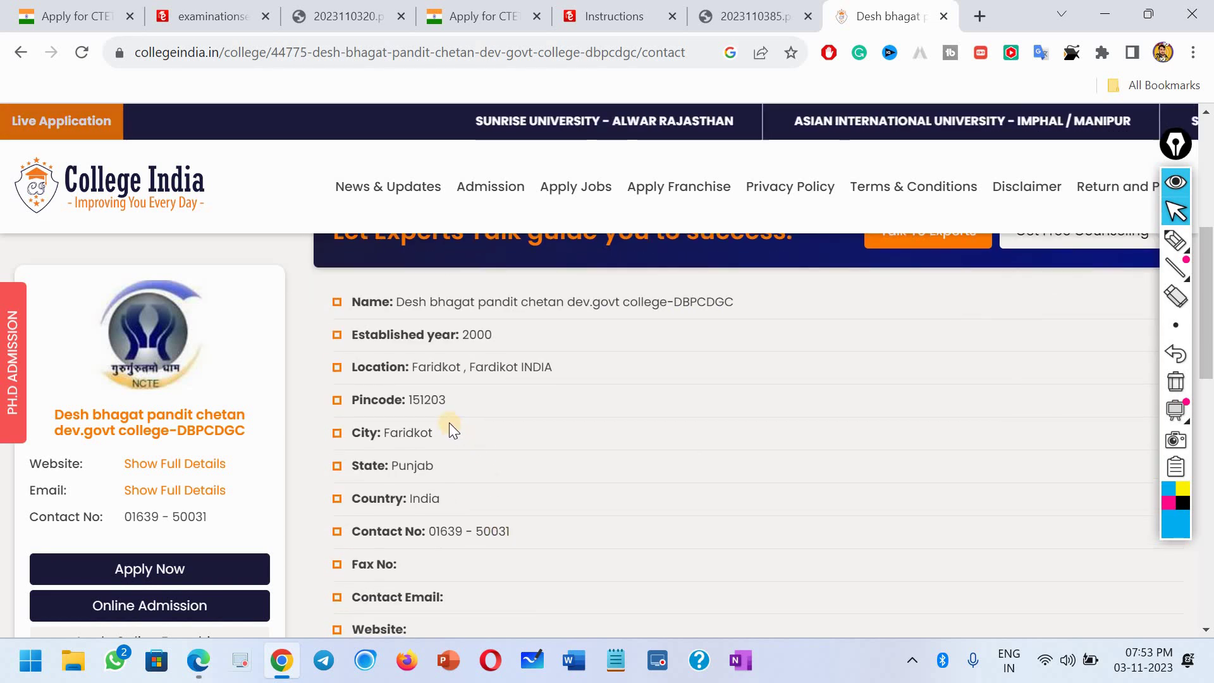
{"action": "left_click_drag", "start_coordinate": [445, 400], "coordinate": [407, 401]}
{"action": "key", "text": "ctrl+c"}
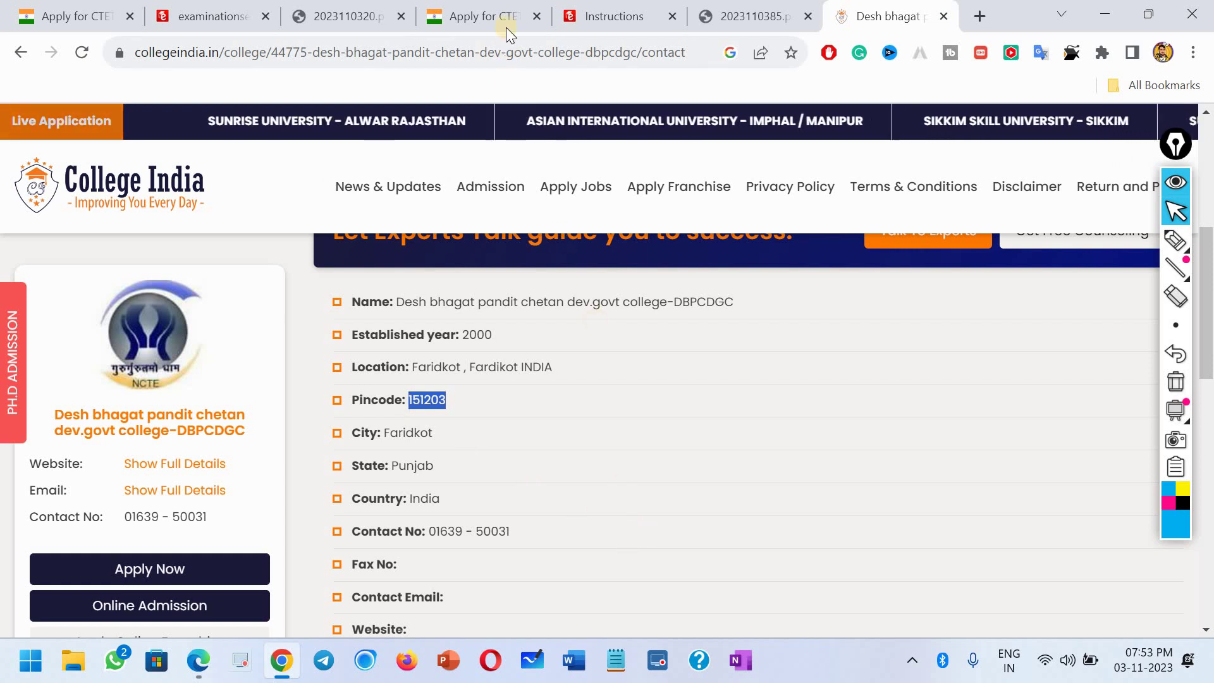
Step: Back on the CTET form, paste Institute Pincode 151203, enter the security pin and save
{"action": "left_click", "coordinate": [297, 15]}
{"action": "left_click", "coordinate": [215, 16]}
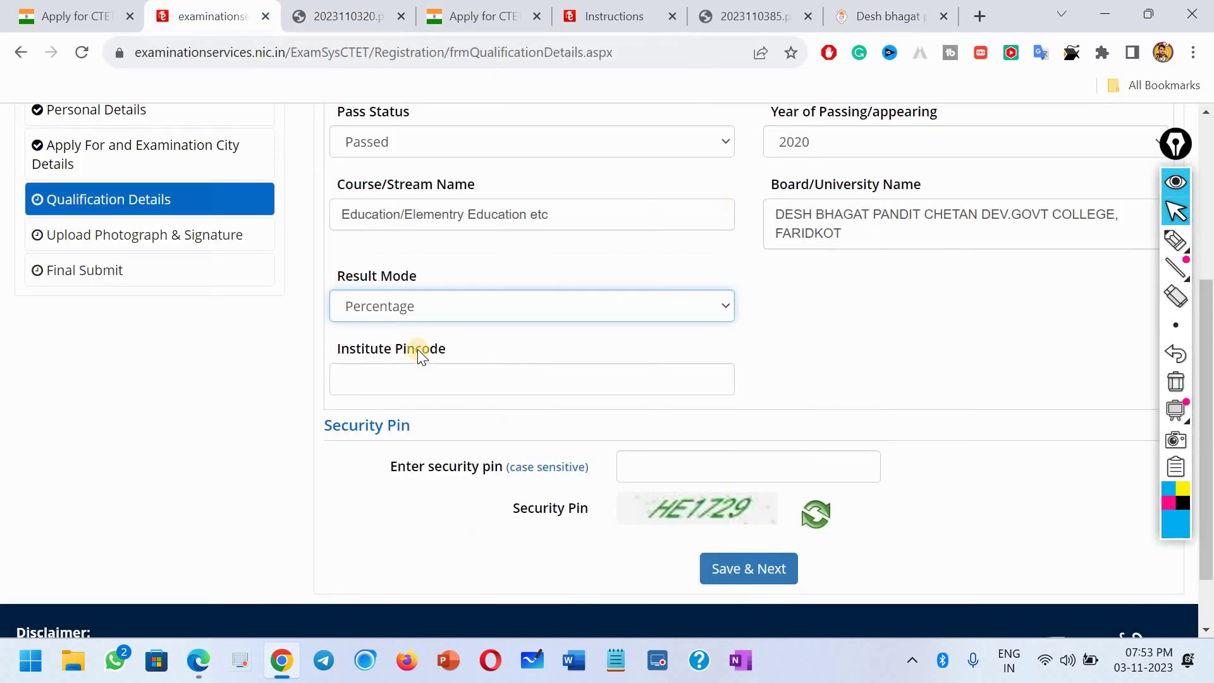
{"action": "left_click", "coordinate": [384, 378]}
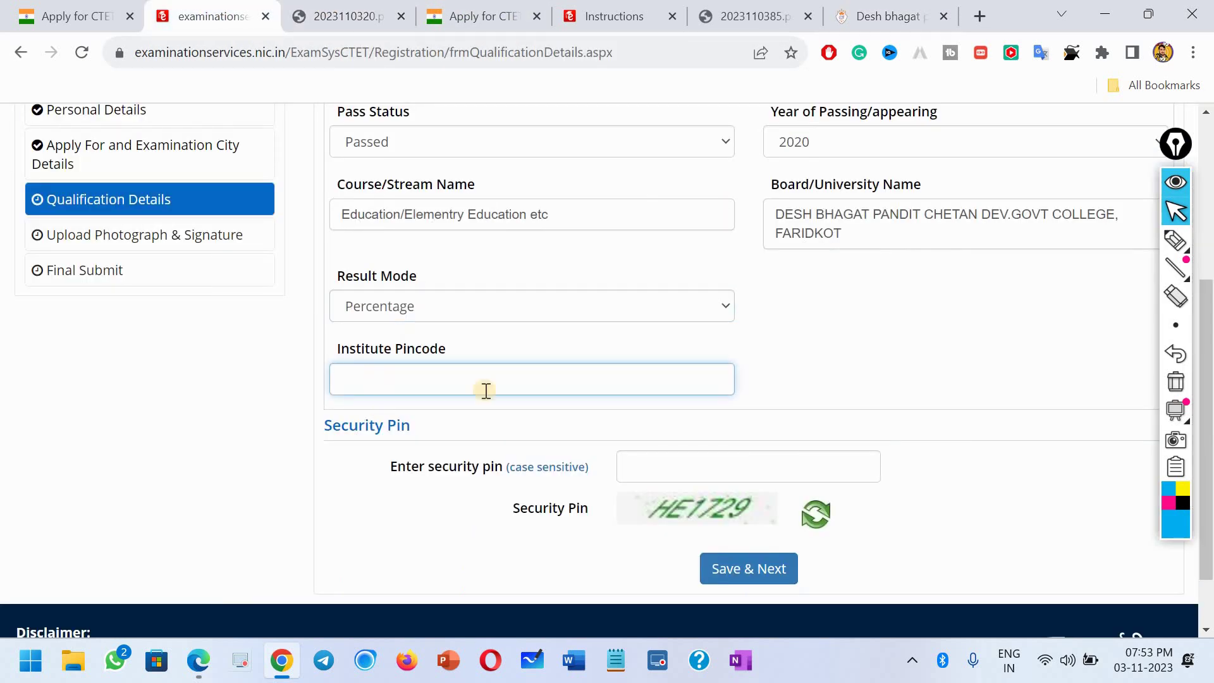
{"action": "key", "text": "ctrl+v"}
{"action": "left_click", "coordinate": [722, 463]}
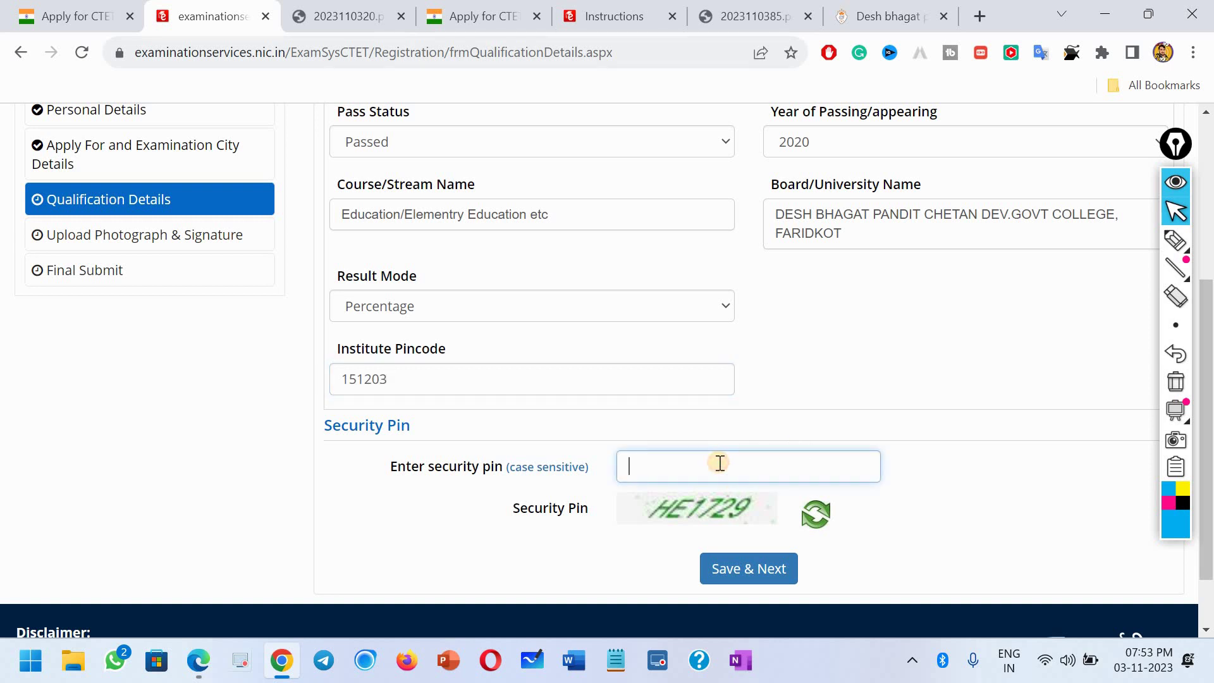
{"action": "left_click", "coordinate": [740, 578]}
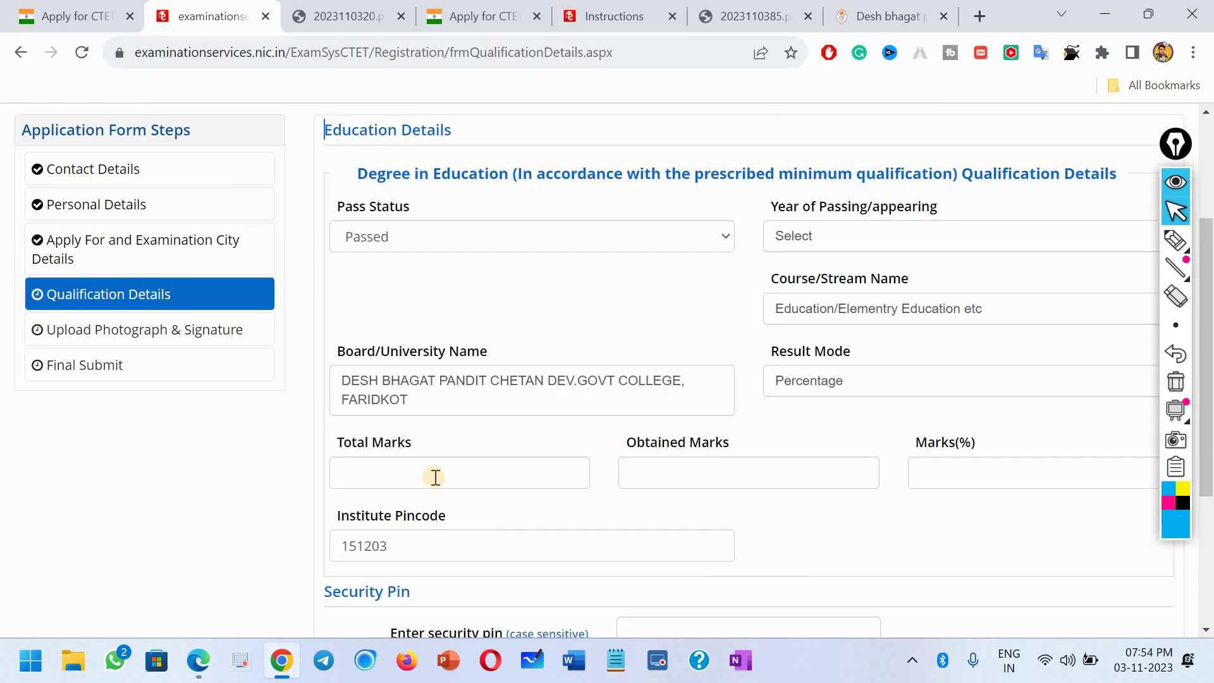
Step: Enter Total Marks 1800 and Obtained Marks 1464 (81.33%), then enter the security pin
{"action": "left_click", "coordinate": [388, 469]}
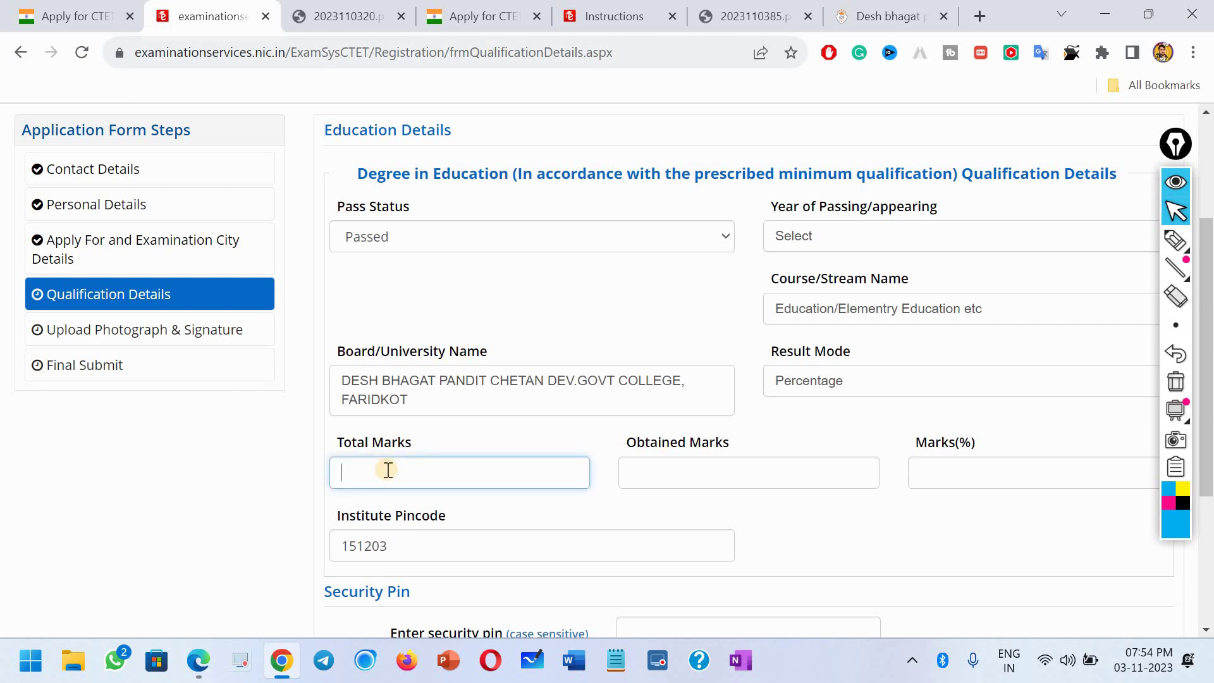
{"action": "left_click", "coordinate": [674, 473]}
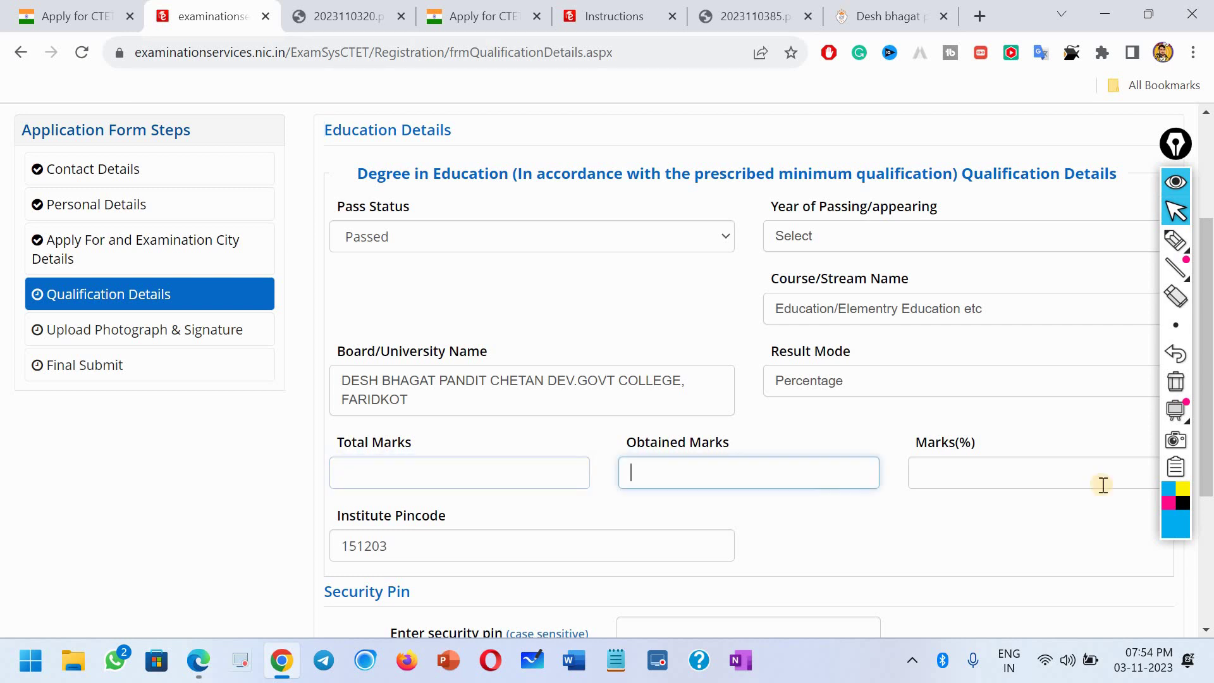
{"action": "left_click", "coordinate": [973, 484]}
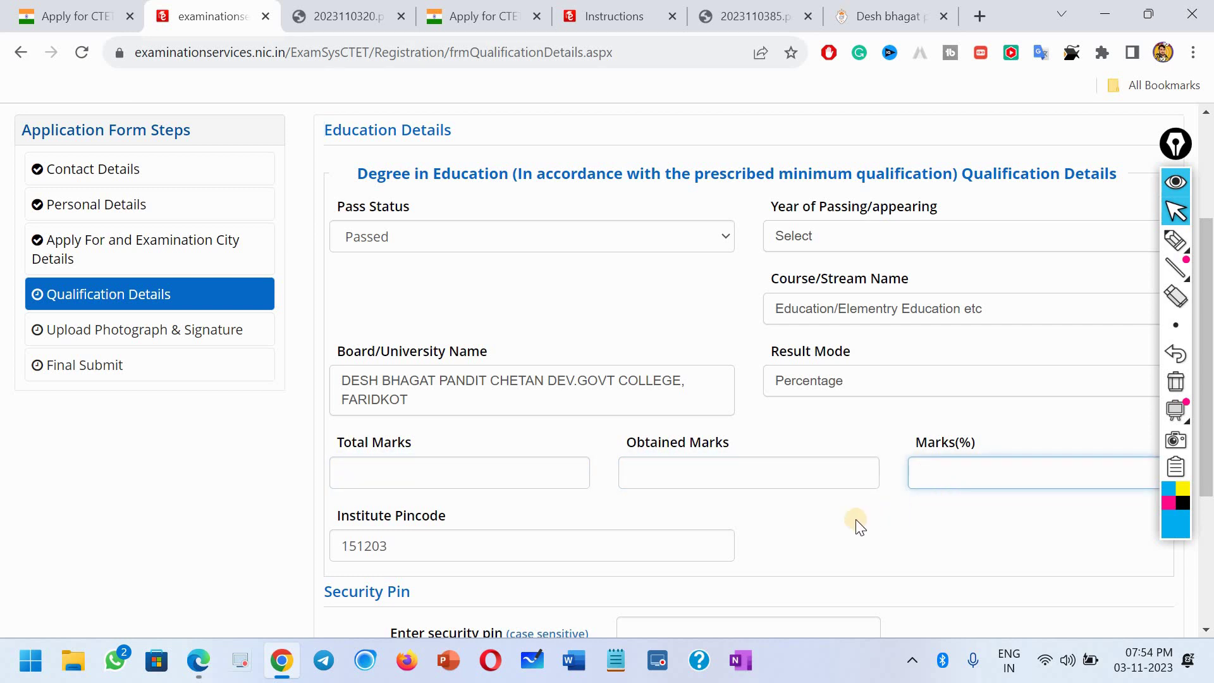
{"action": "left_click", "coordinate": [473, 479]}
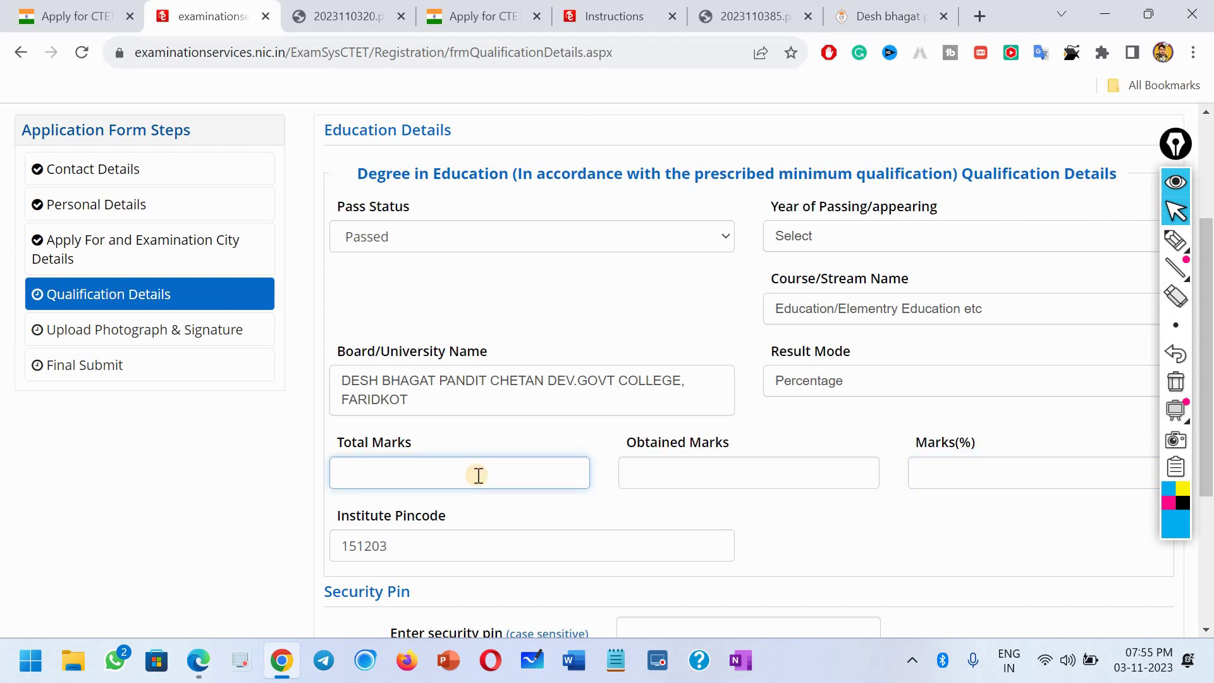
{"action": "type", "text": "1800"}
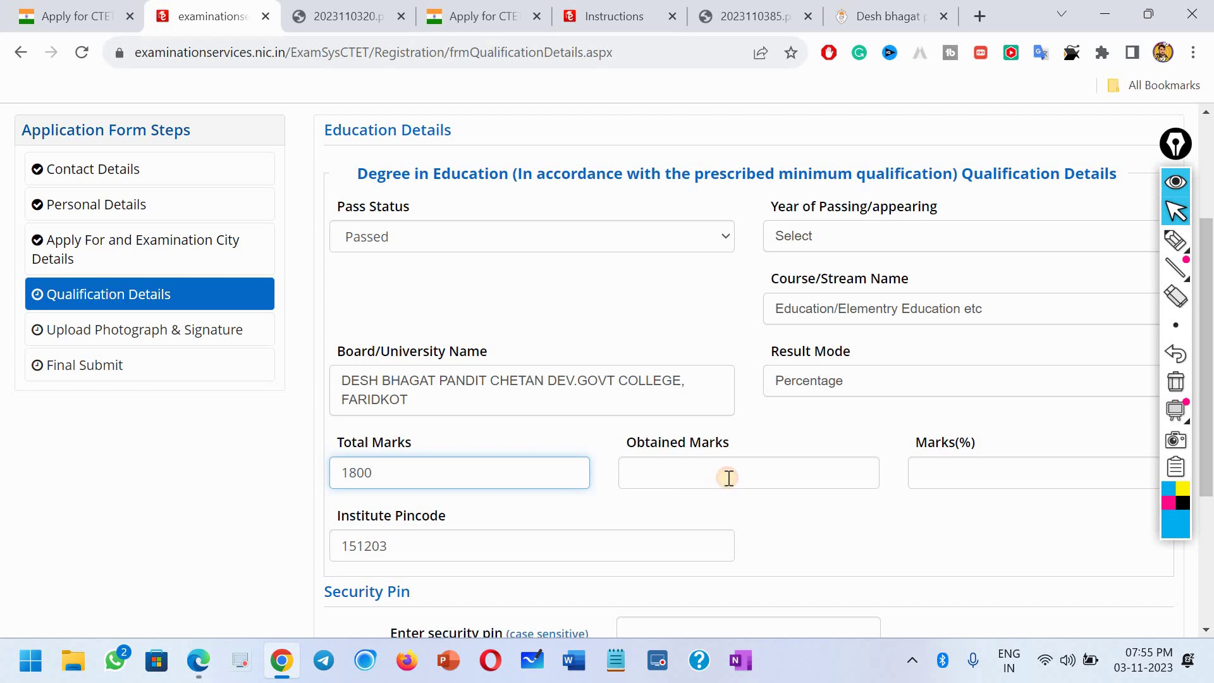
{"action": "left_click", "coordinate": [729, 478]}
{"action": "type", "text": "1"}
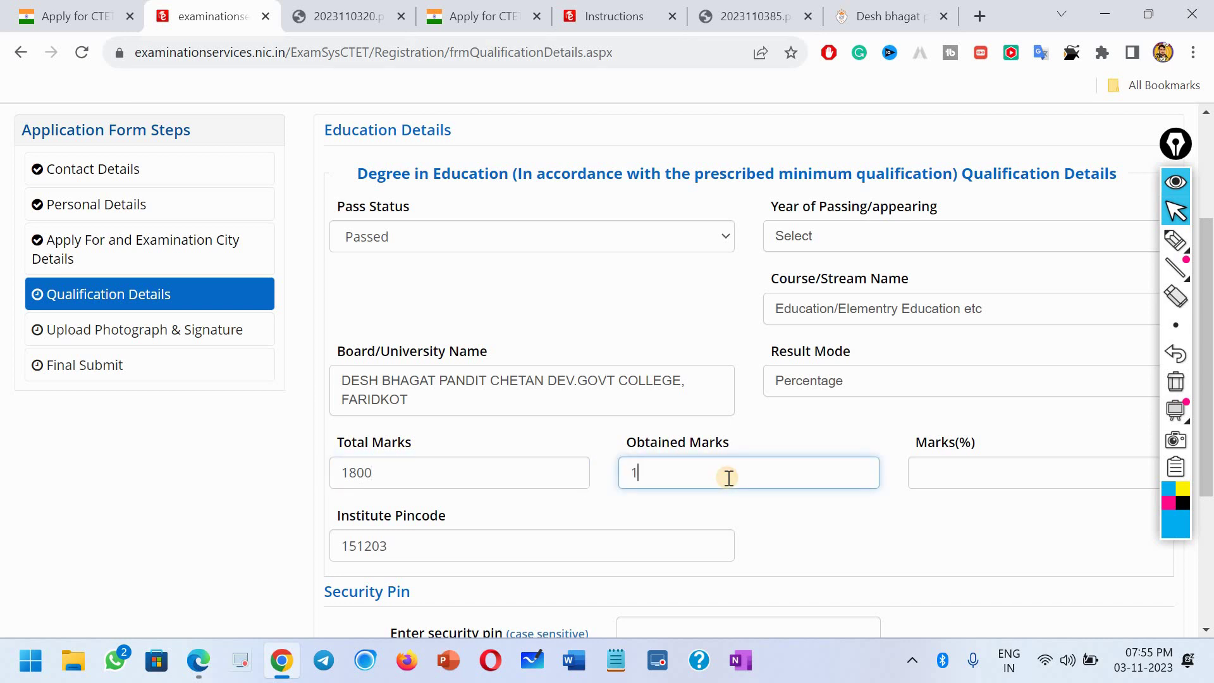
{"action": "type", "text": "664"}
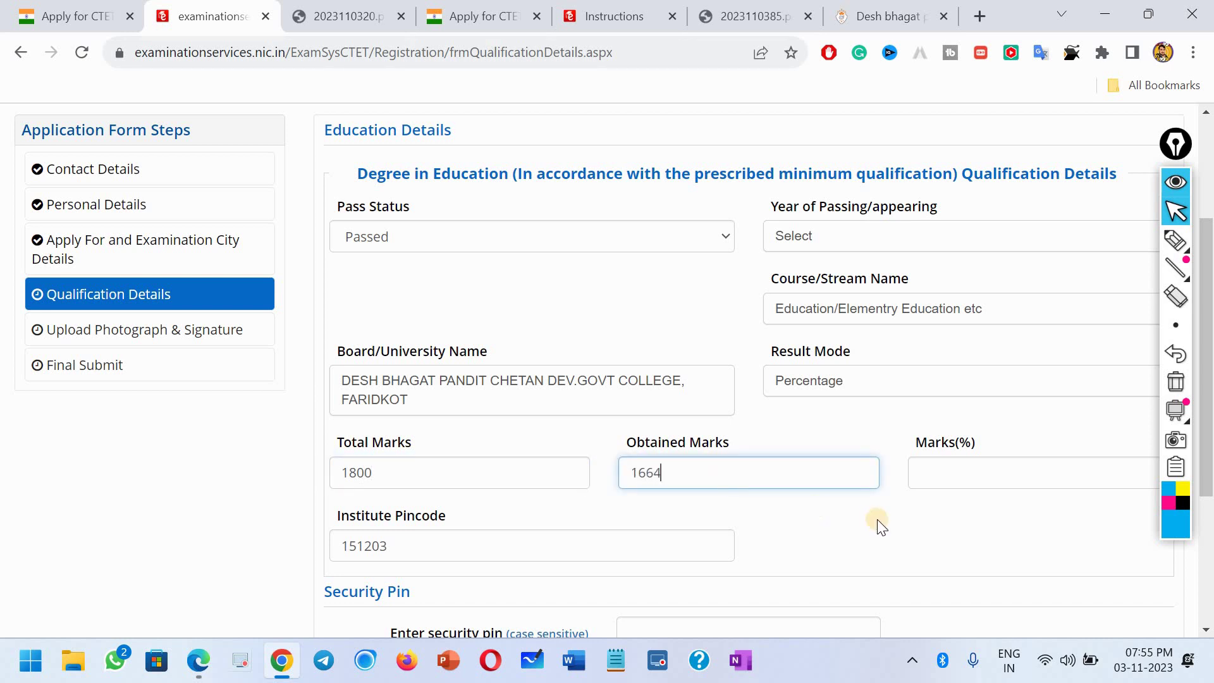
{"action": "left_click", "coordinate": [936, 509]}
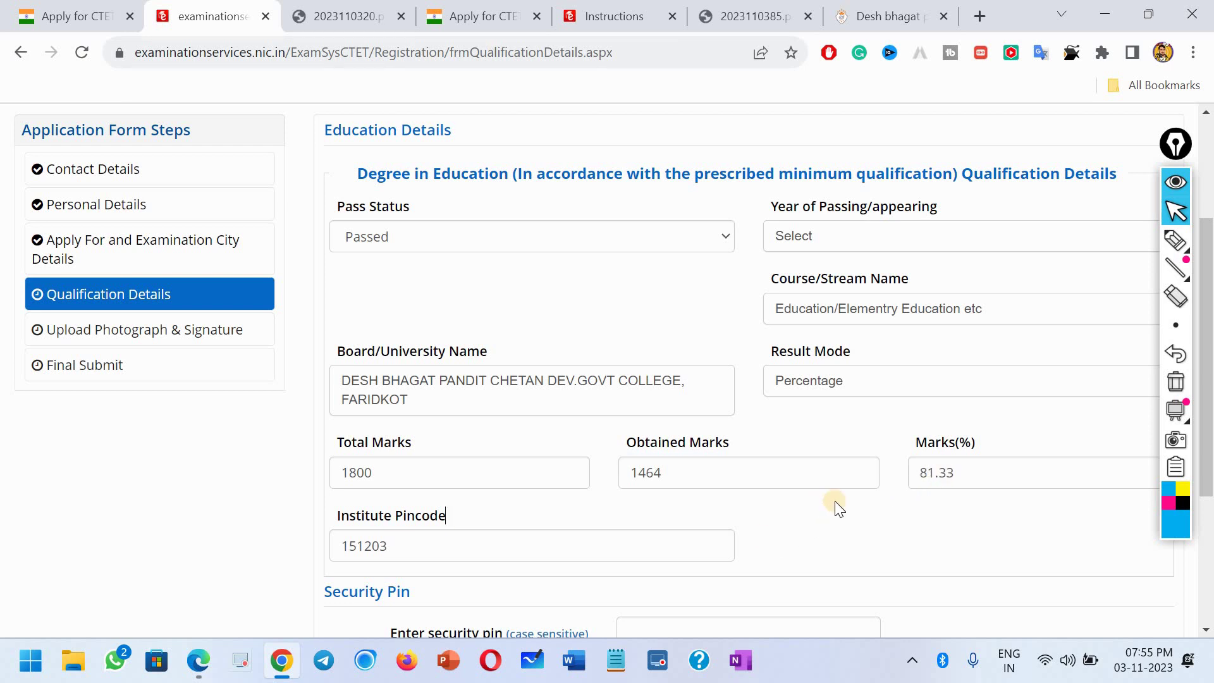
{"action": "scroll", "coordinate": [835, 501], "scroll_direction": "down", "scroll_amount": 3}
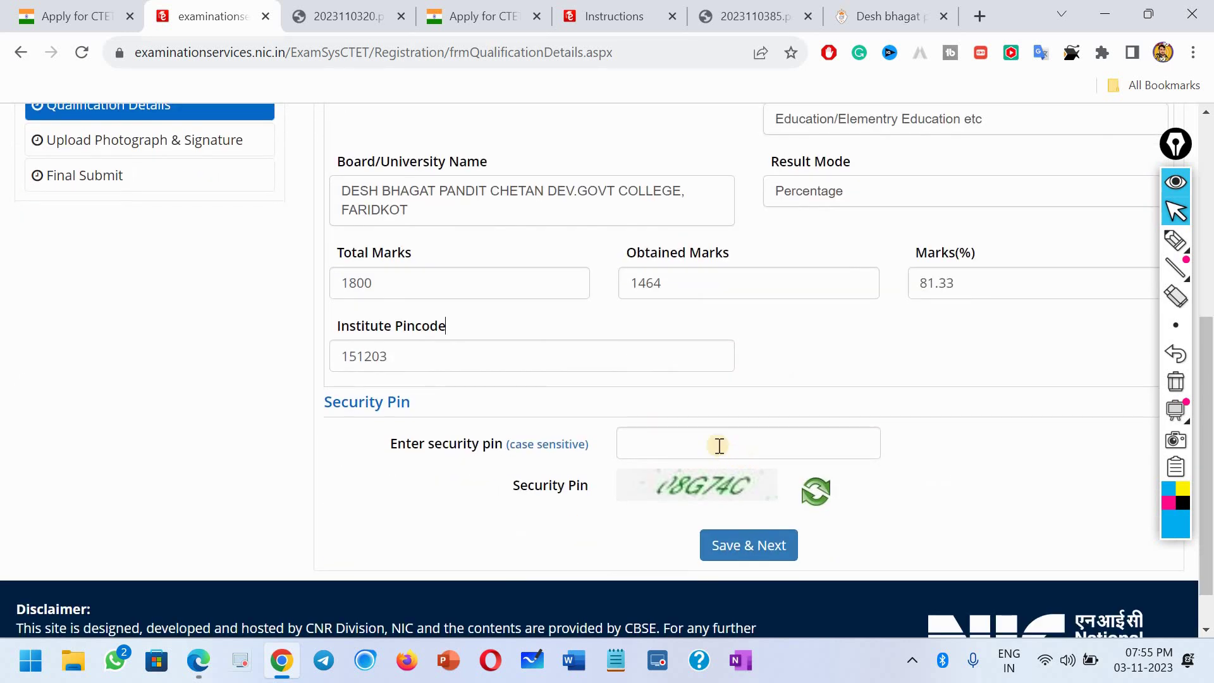
{"action": "left_click", "coordinate": [719, 444]}
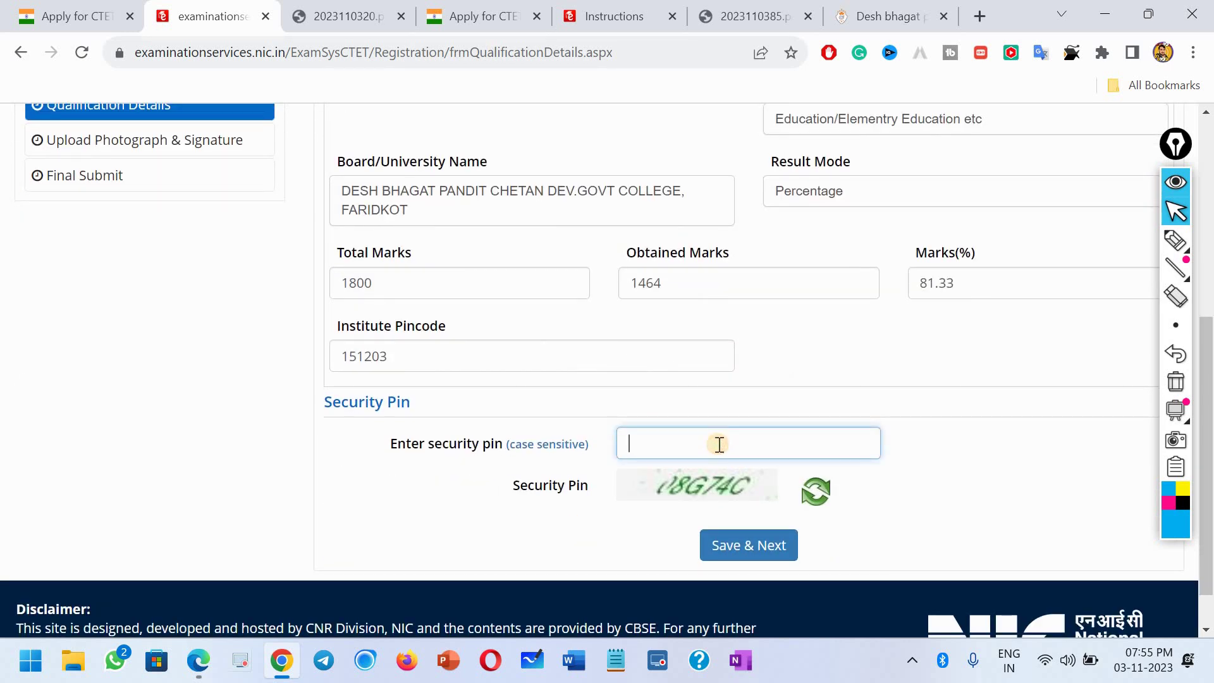
{"action": "type", "text": "0"}
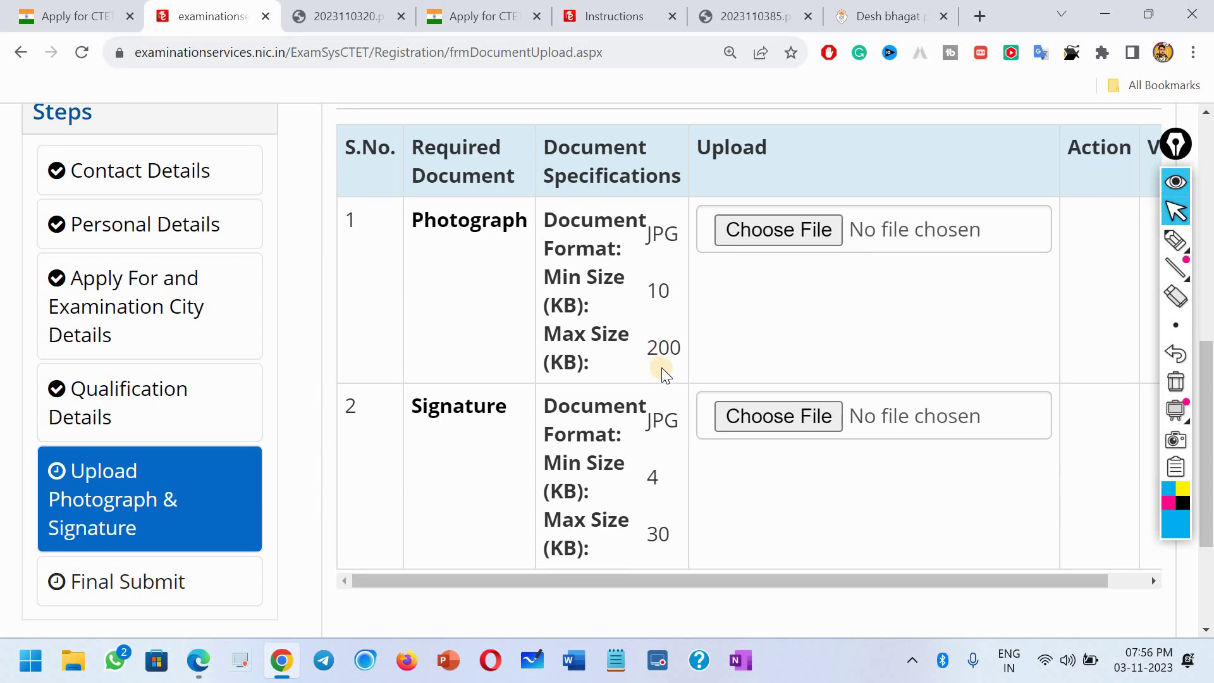
Step: Upload the candidate's photo from the Desktop at original size and dismiss the success alert
{"action": "left_click", "coordinate": [764, 230]}
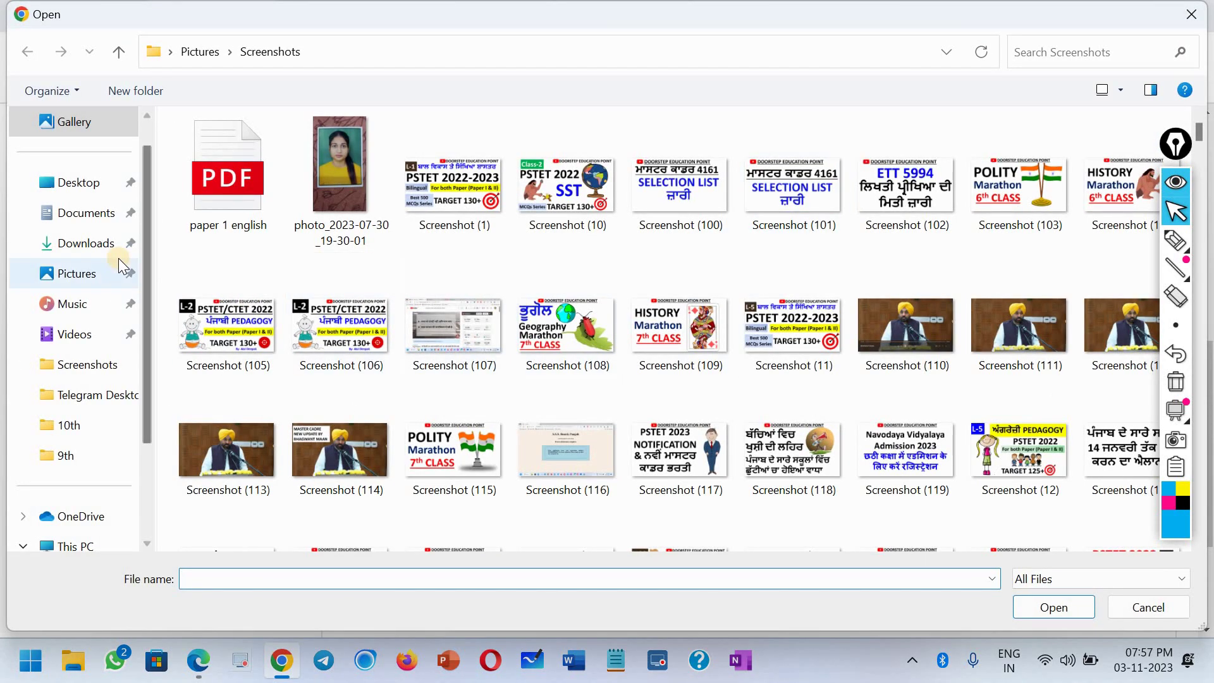
{"action": "scroll", "coordinate": [540, 380], "scroll_direction": "down", "scroll_amount": 10}
{"action": "left_click", "coordinate": [79, 183]}
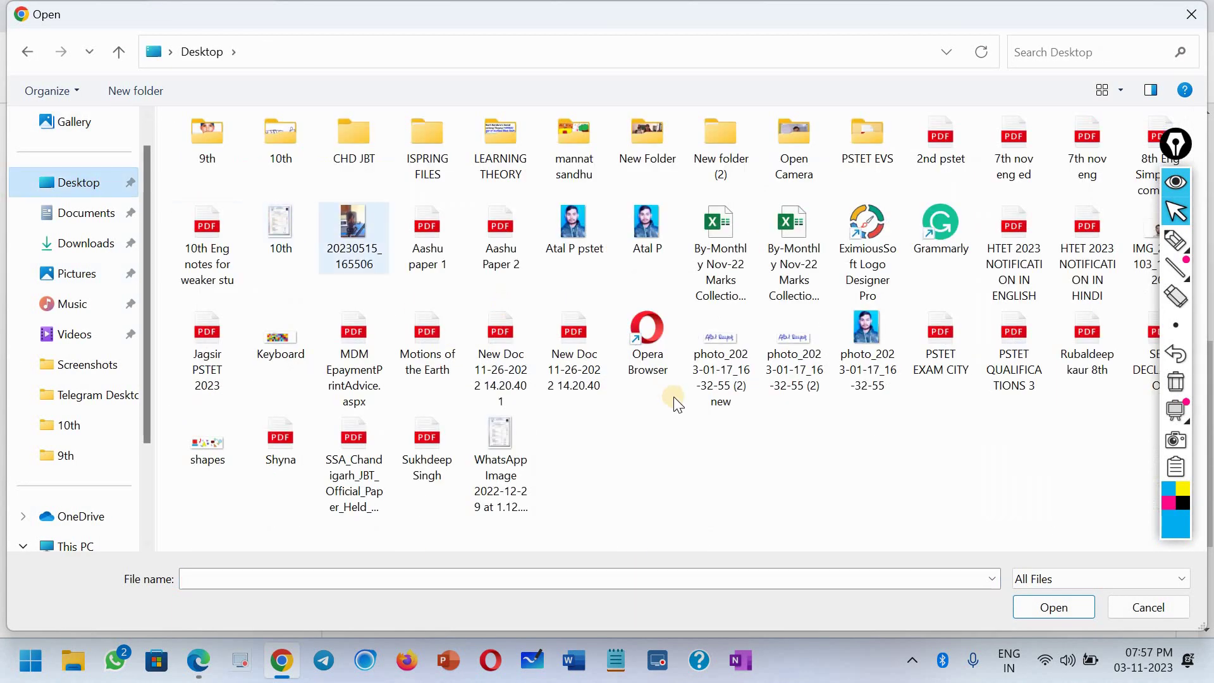
{"action": "left_click", "coordinate": [575, 223]}
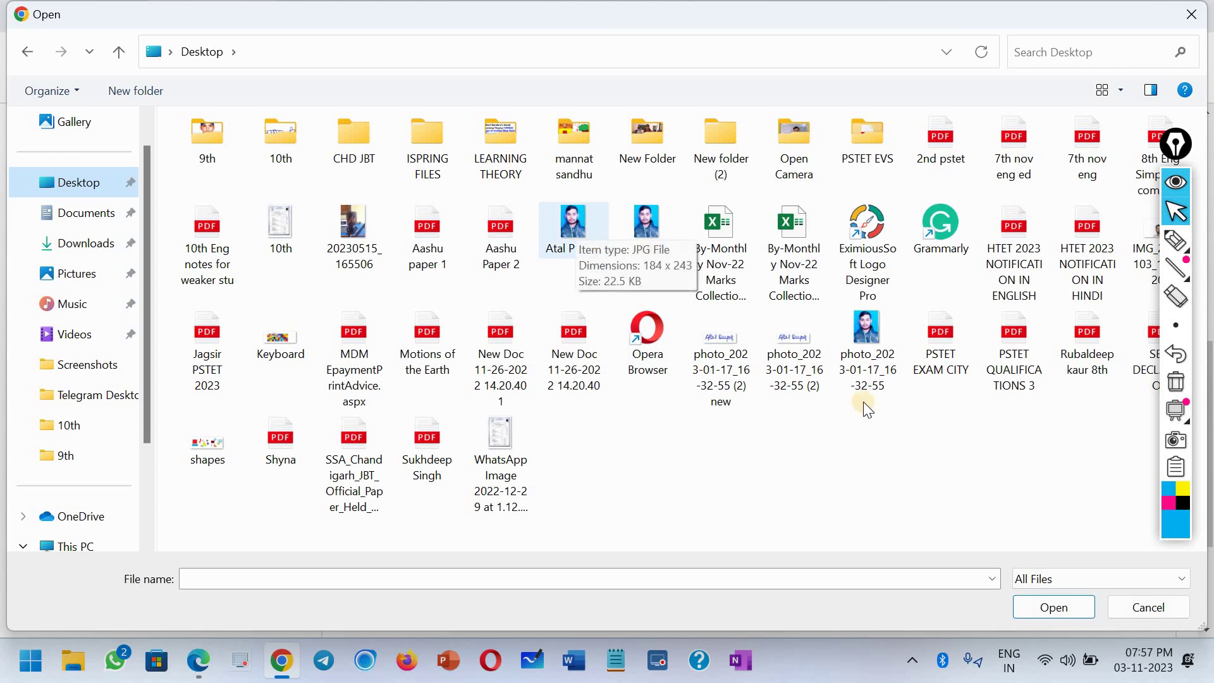
{"action": "left_click", "coordinate": [1054, 607]}
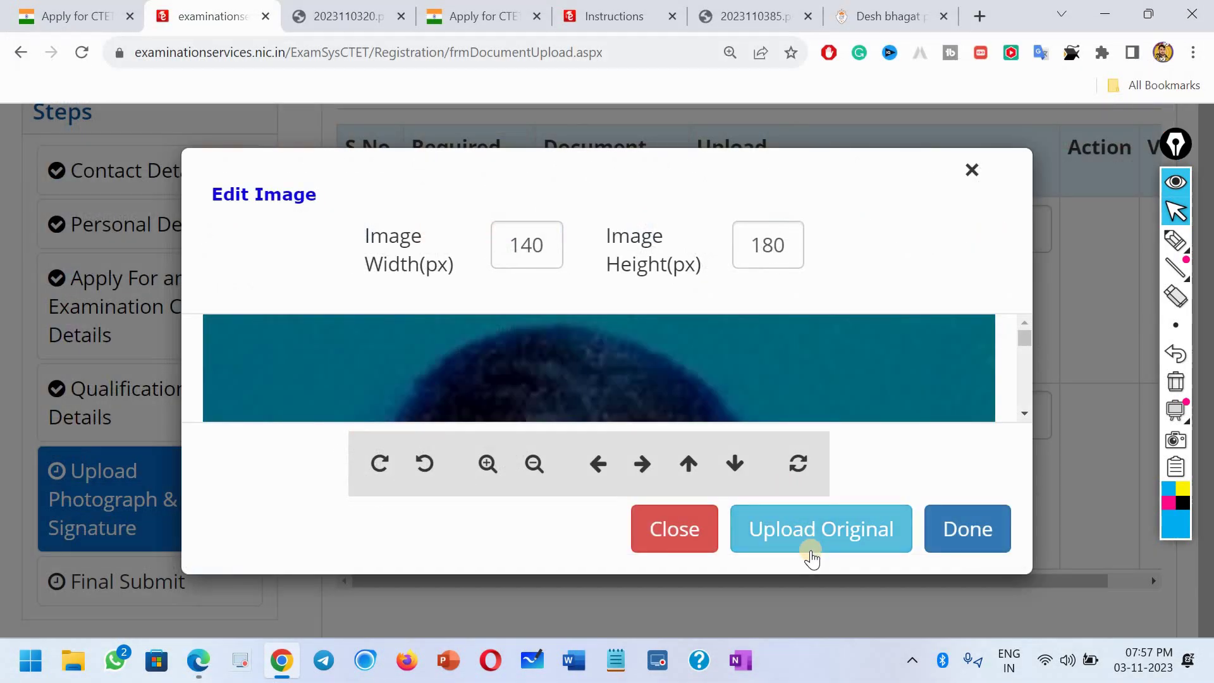
{"action": "left_click", "coordinate": [807, 542]}
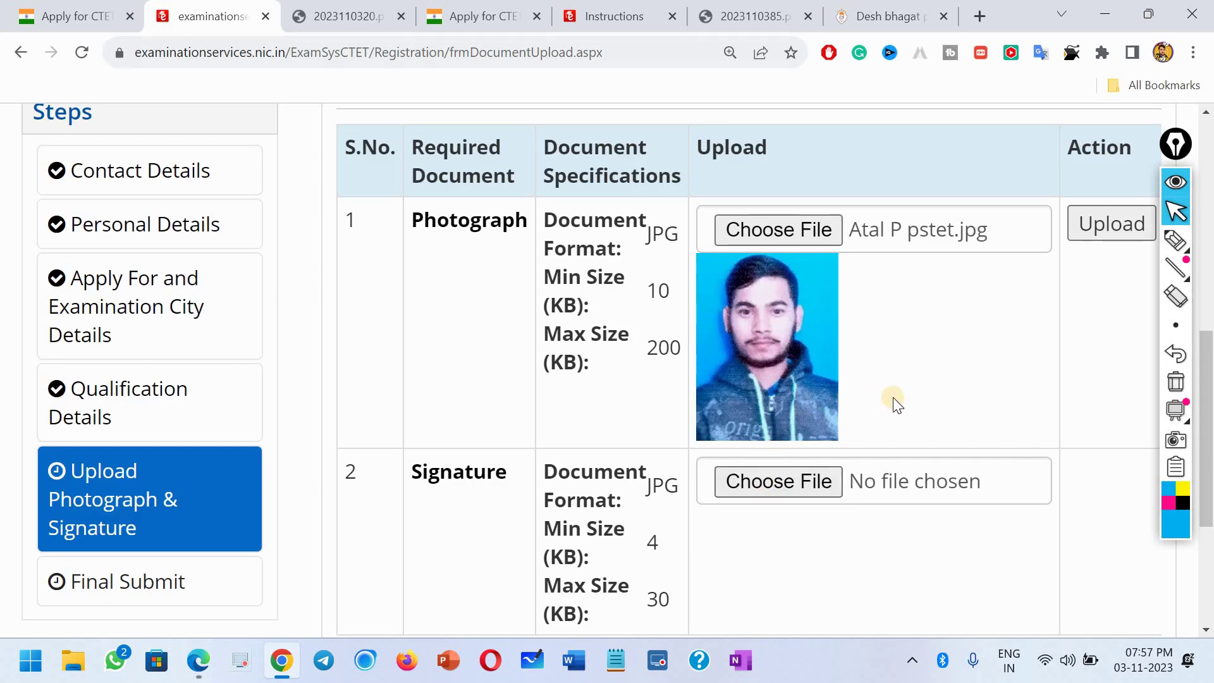
{"action": "scroll", "coordinate": [886, 395], "scroll_direction": "down", "scroll_amount": 1}
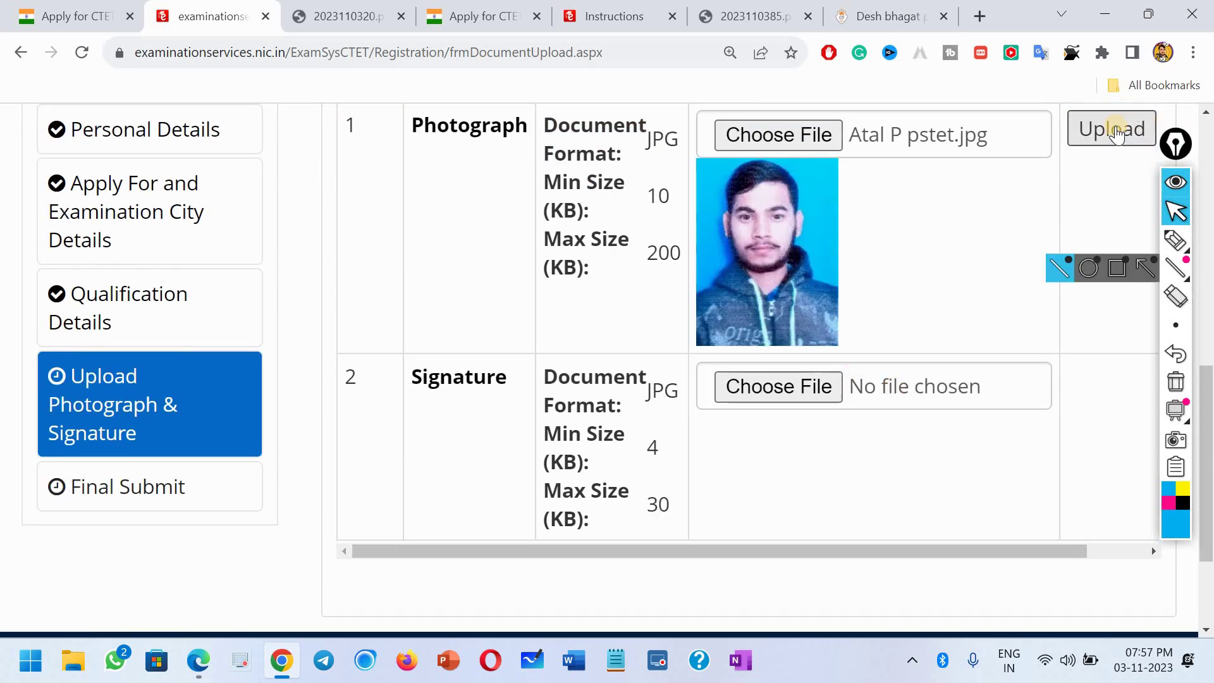
{"action": "left_click", "coordinate": [1116, 128]}
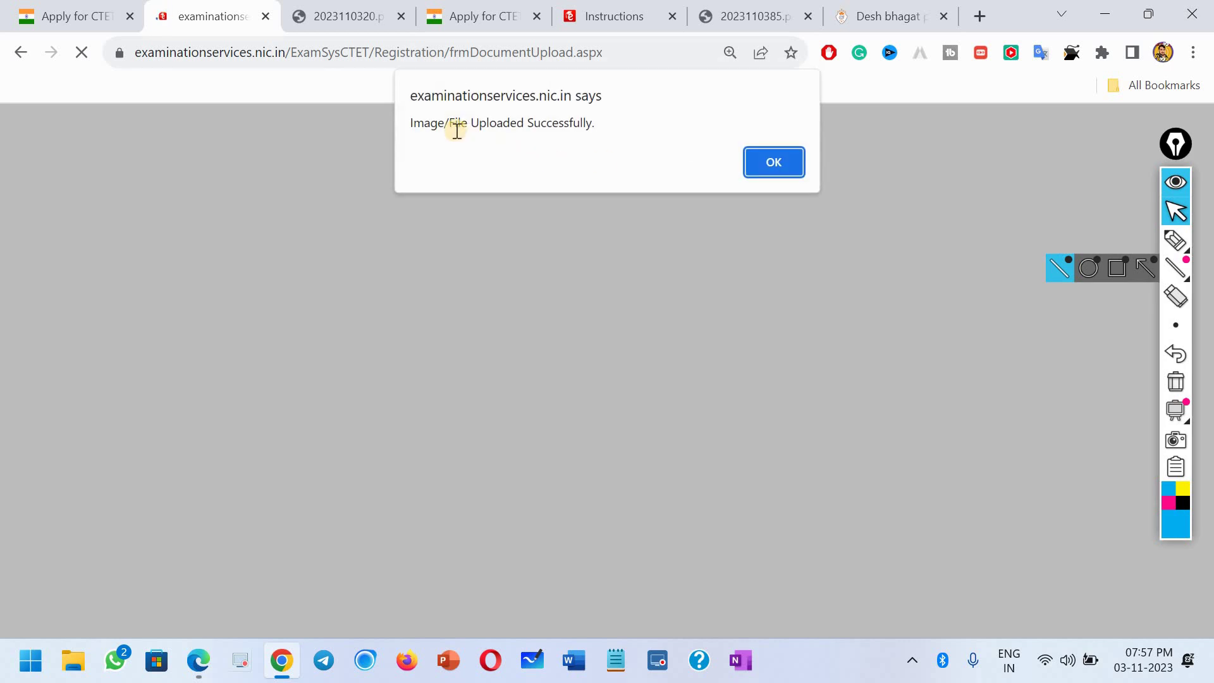
{"action": "left_click", "coordinate": [774, 161]}
{"action": "left_click_drag", "start_coordinate": [969, 583], "coordinate": [1128, 585]}
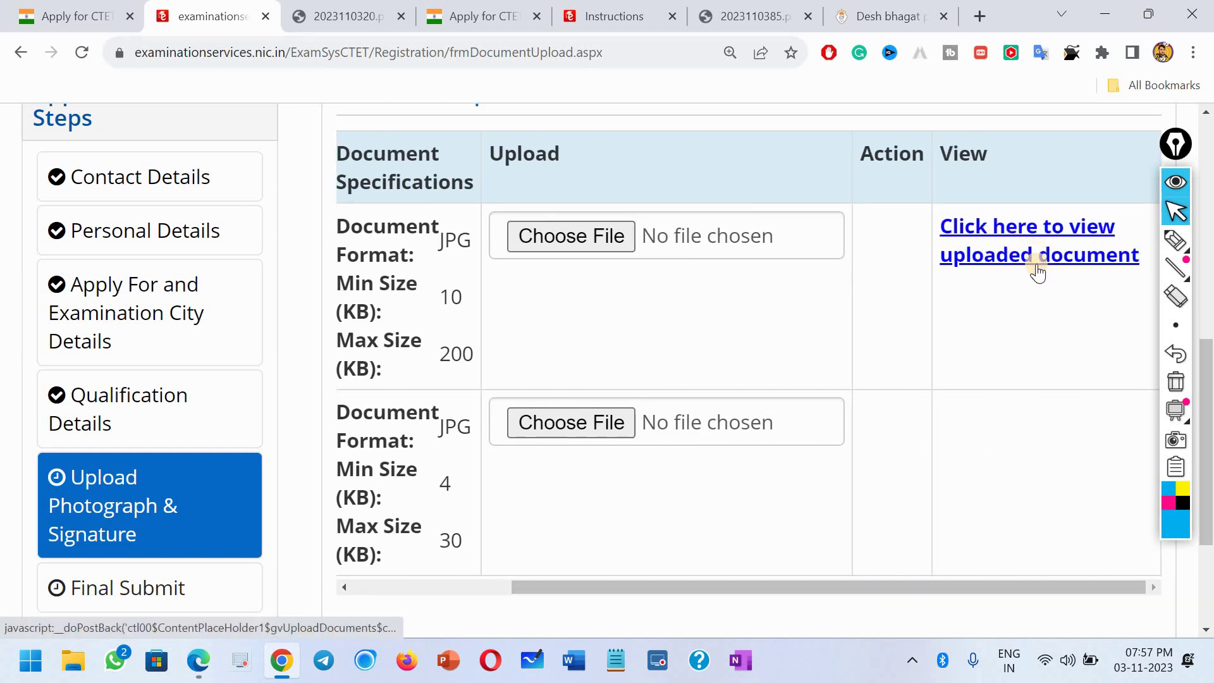
{"action": "left_click_drag", "start_coordinate": [712, 589], "coordinate": [572, 588]}
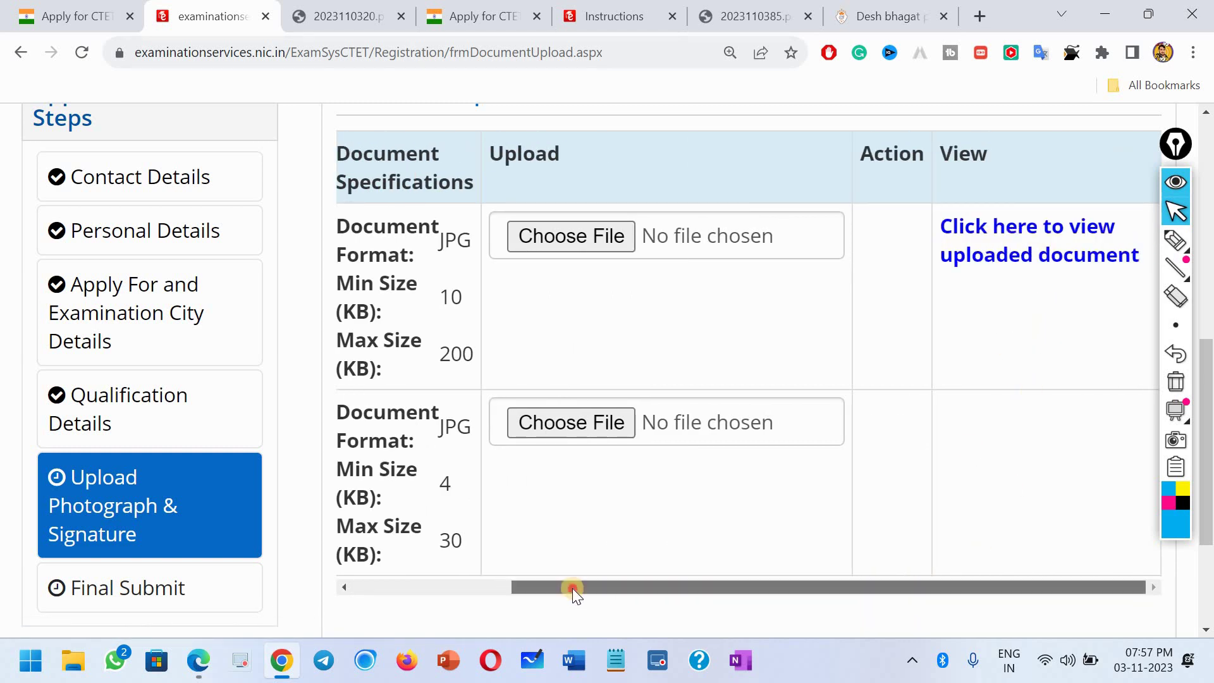
Step: Upload the signature image at its original size
{"action": "left_click", "coordinate": [725, 418]}
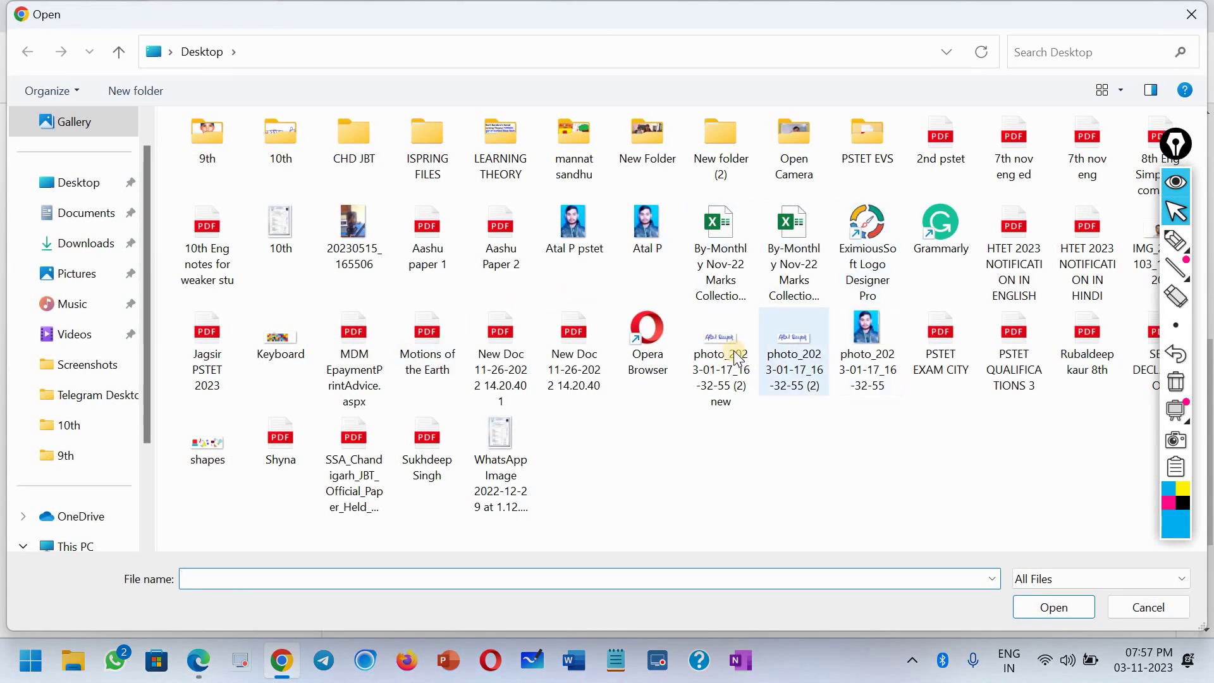
{"action": "left_click", "coordinate": [738, 356]}
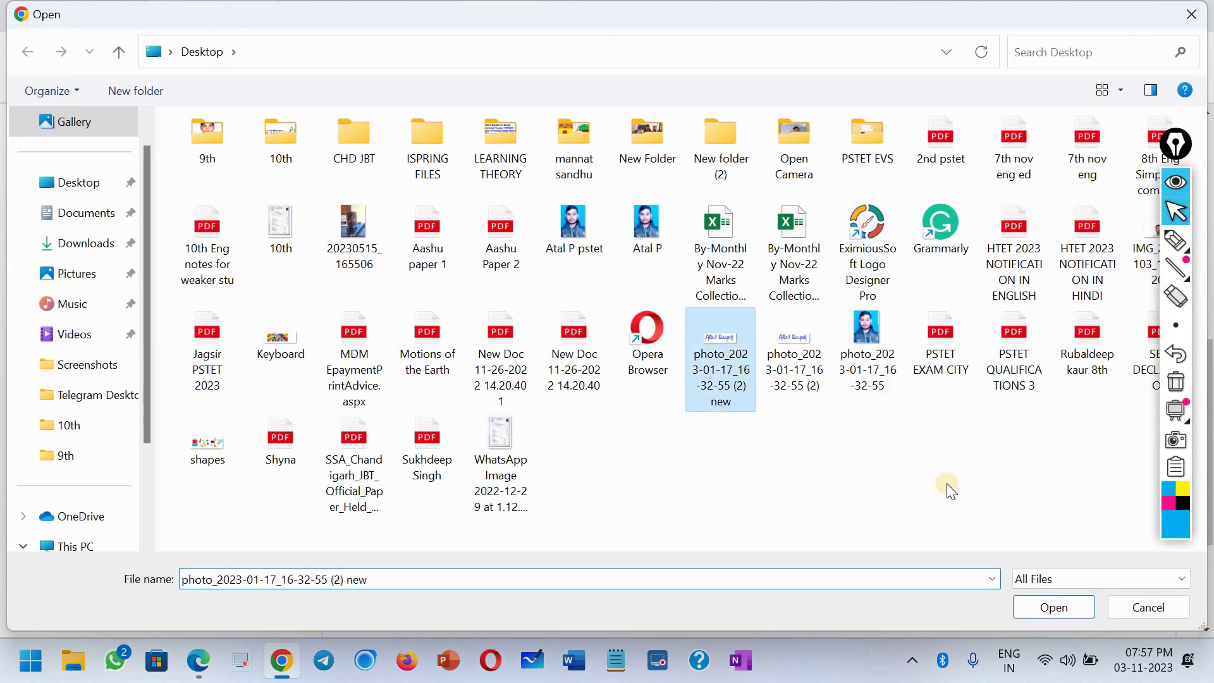
{"action": "left_click", "coordinate": [1034, 608]}
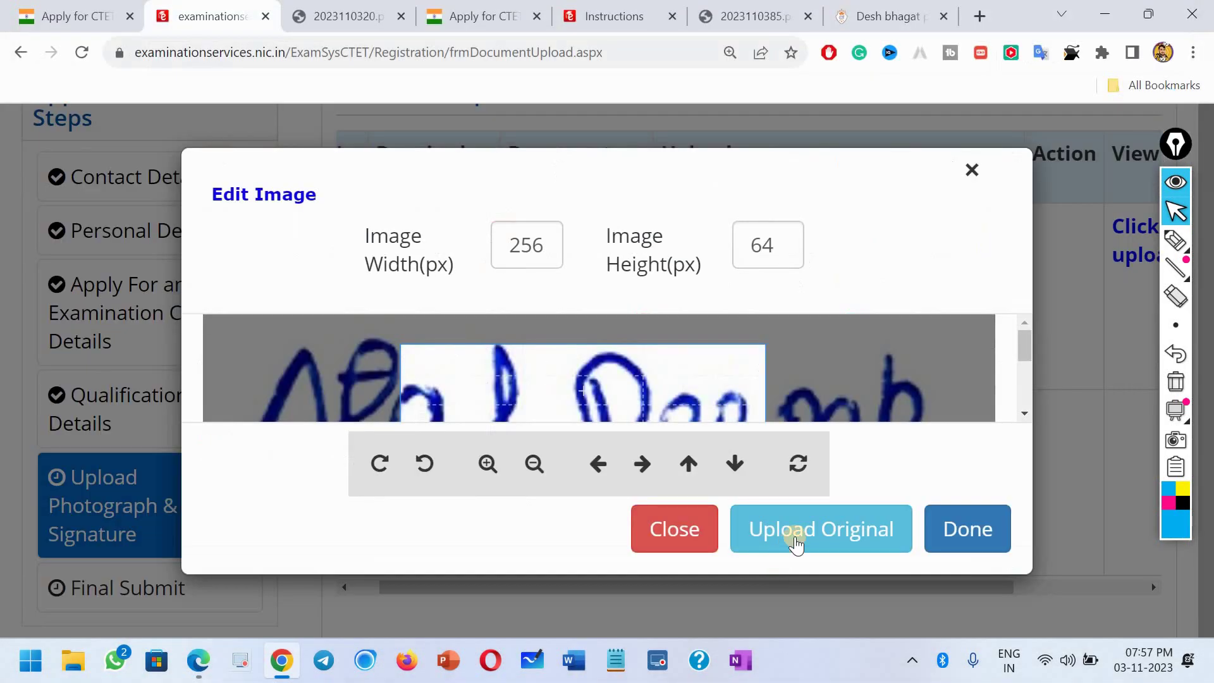
{"action": "left_click", "coordinate": [801, 530]}
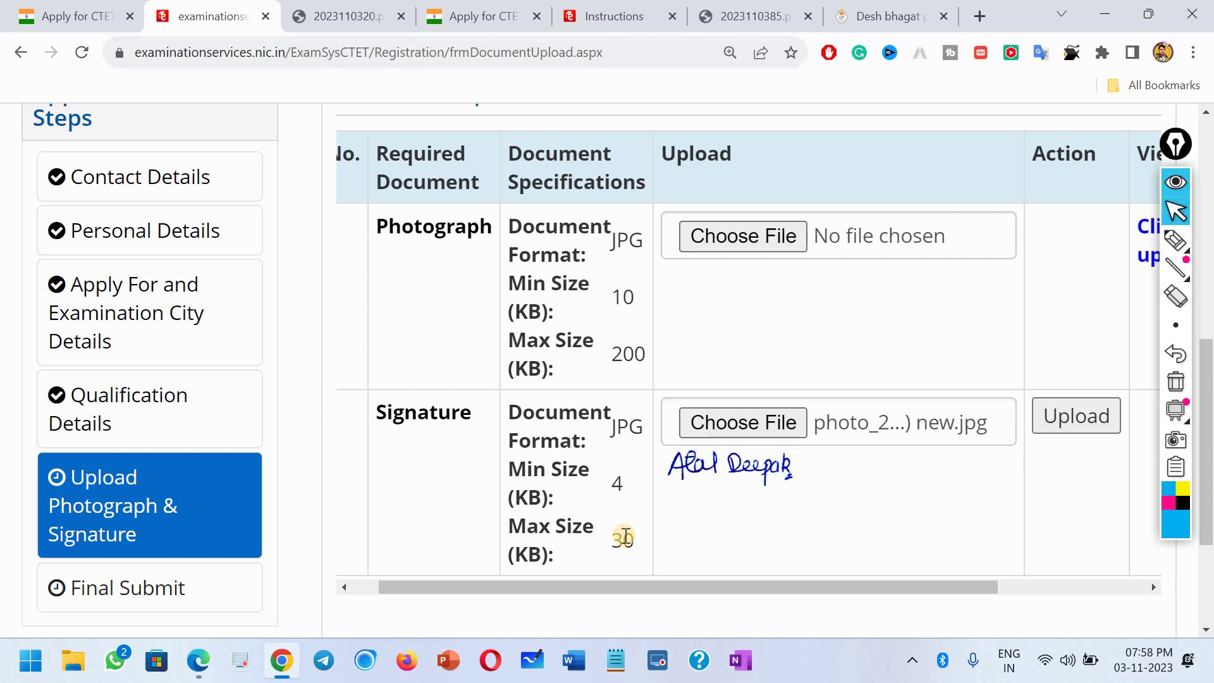
{"action": "left_click", "coordinate": [1063, 423]}
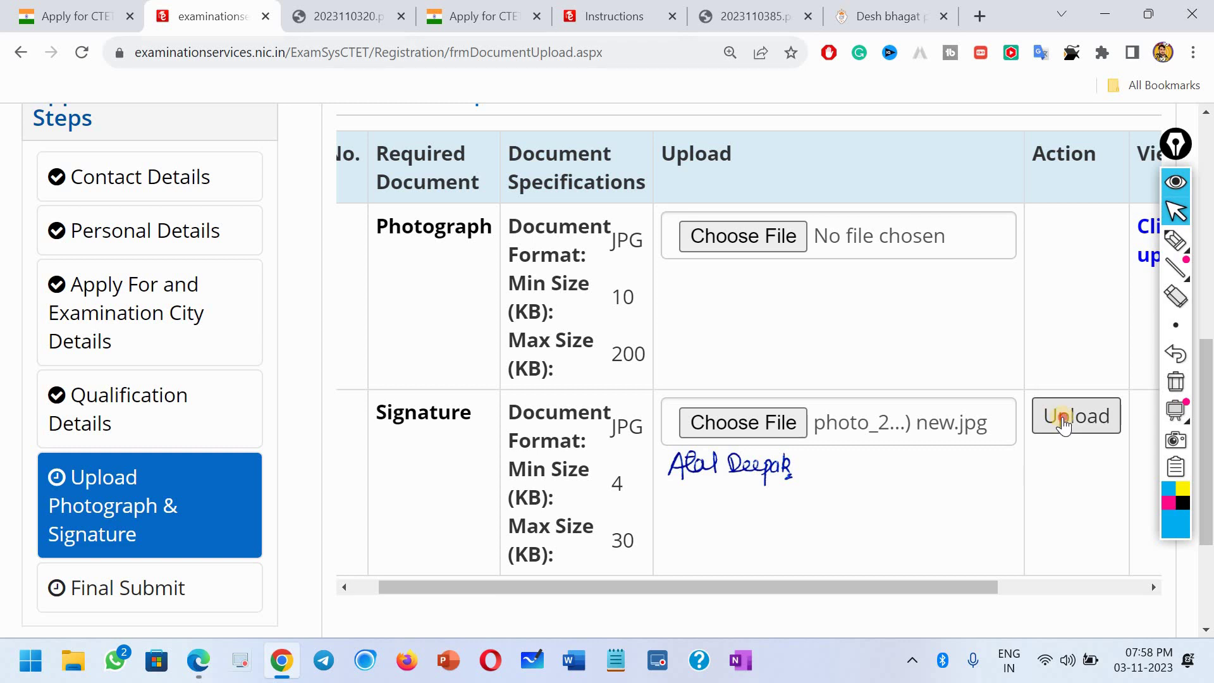
{"action": "scroll", "coordinate": [1034, 579], "scroll_direction": "right", "scroll_amount": 5}
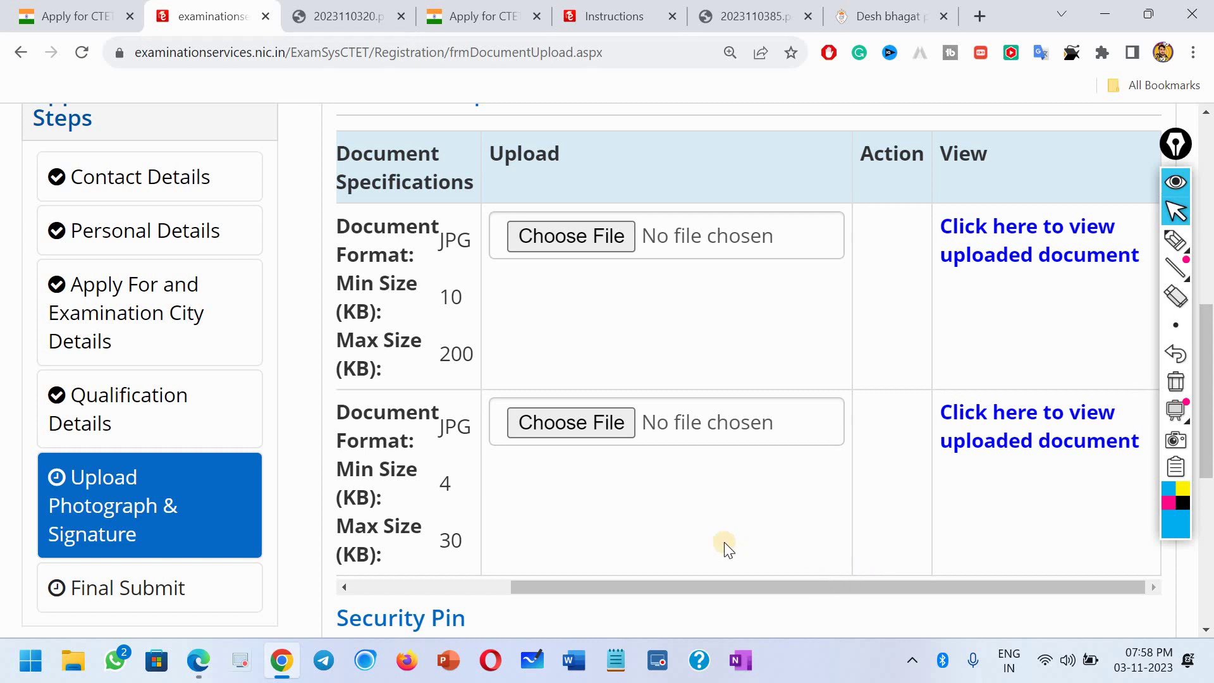
{"action": "left_click_drag", "start_coordinate": [682, 580], "coordinate": [456, 538]}
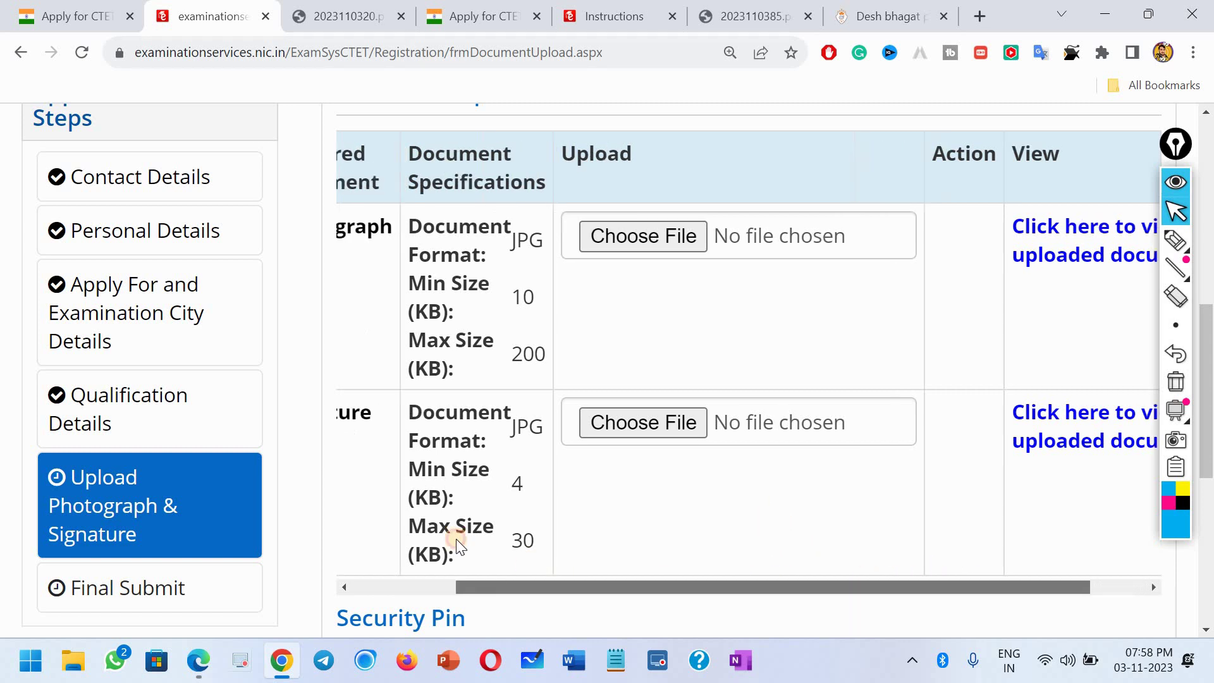
Step: Enter the displayed security pin and save the photo and signature page
{"action": "scroll", "coordinate": [456, 537], "scroll_direction": "down", "scroll_amount": 3}
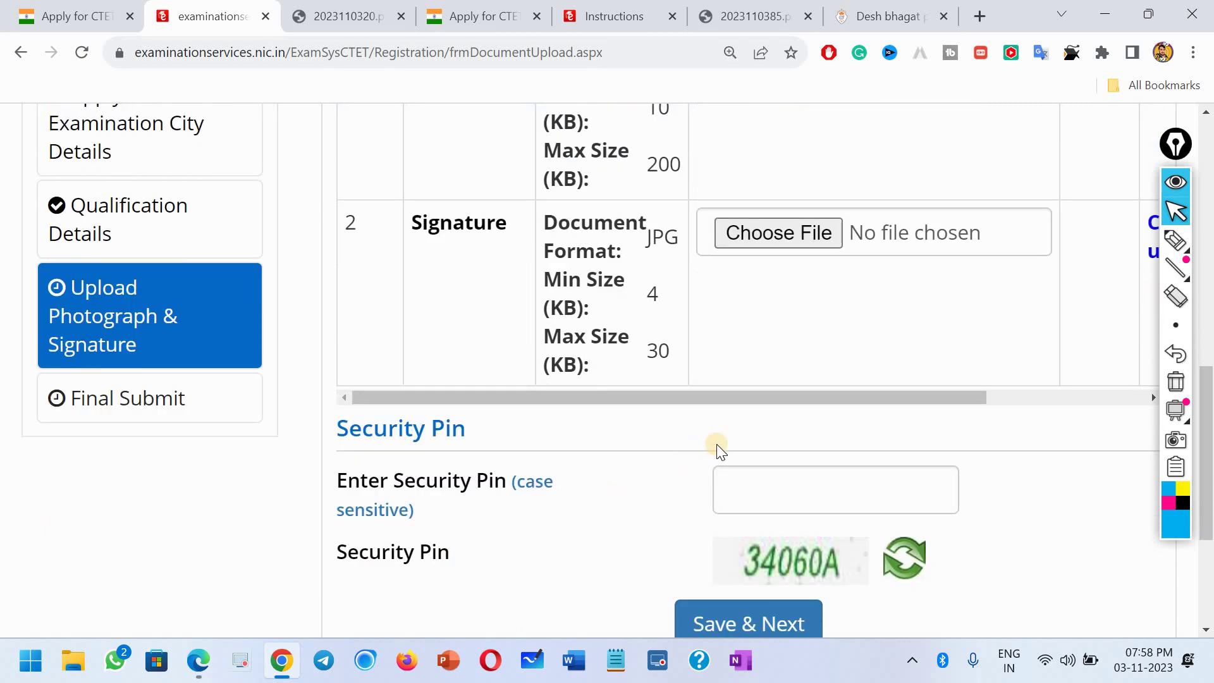
{"action": "left_click", "coordinate": [745, 489]}
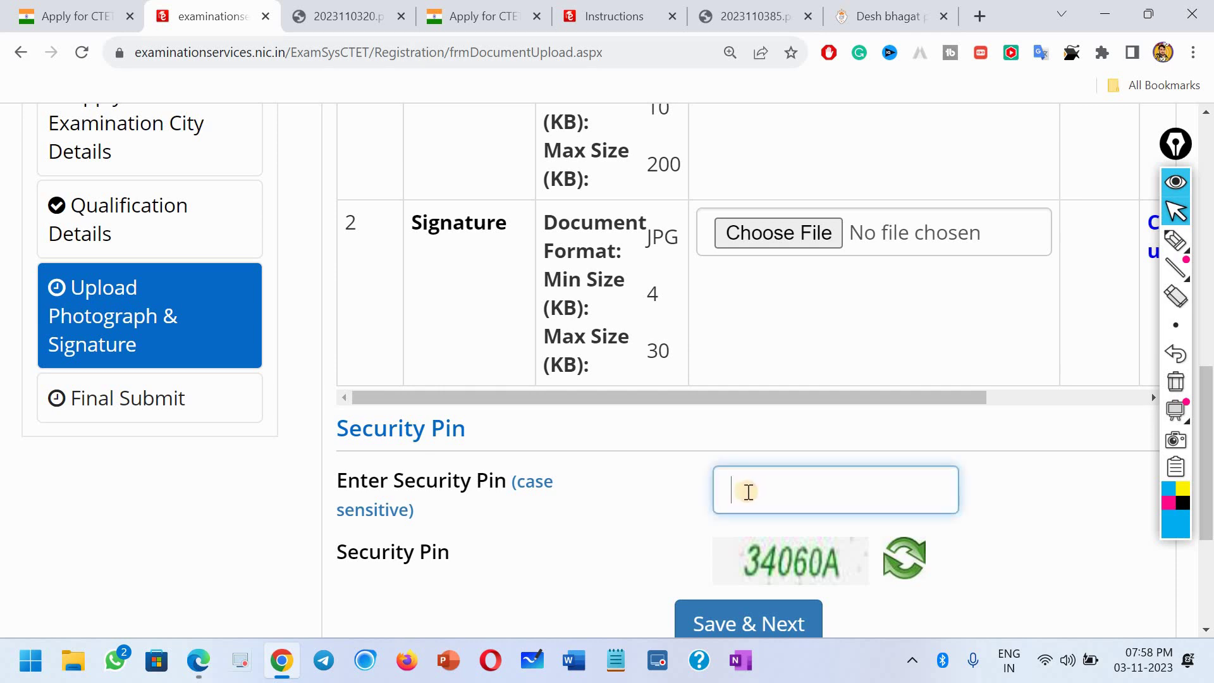
{"action": "type", "text": "34060A"}
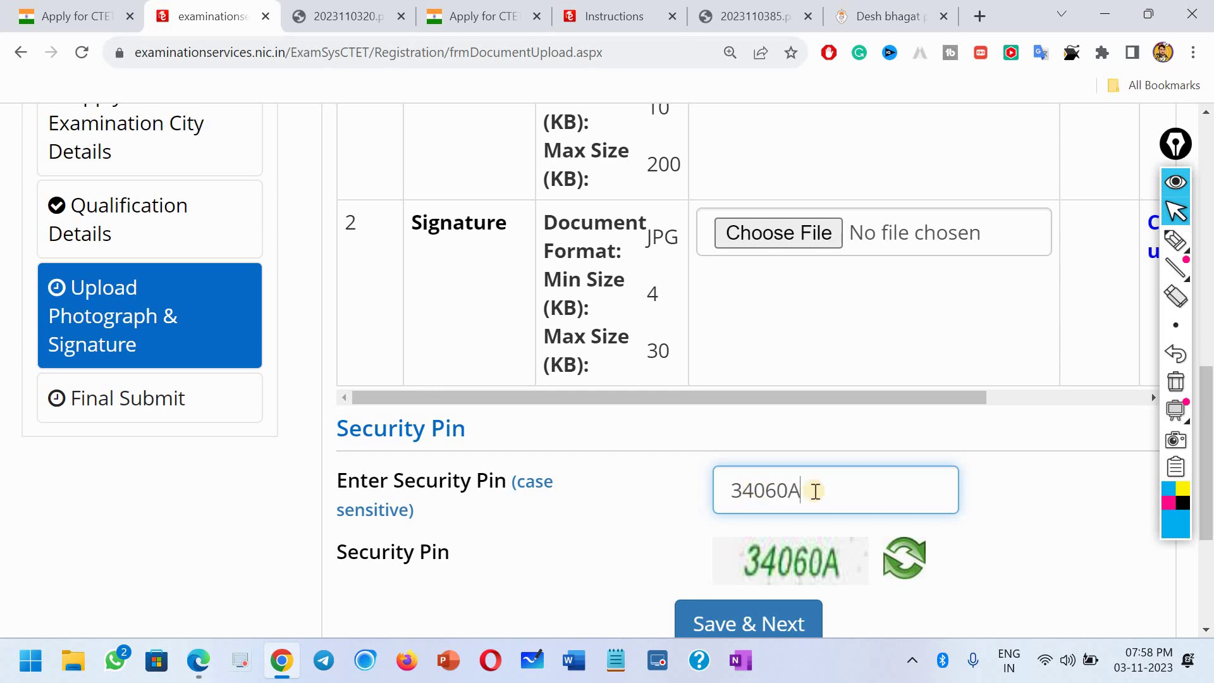
{"action": "scroll", "coordinate": [762, 531], "scroll_direction": "down", "scroll_amount": 1}
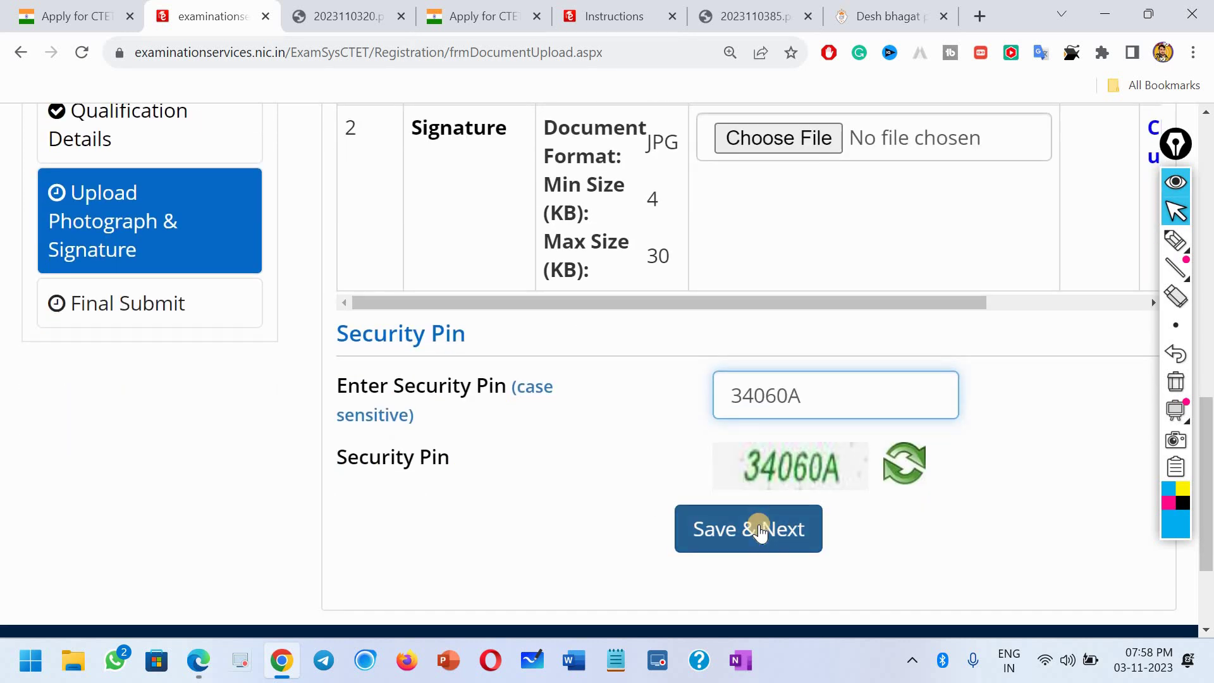
{"action": "left_click", "coordinate": [759, 529]}
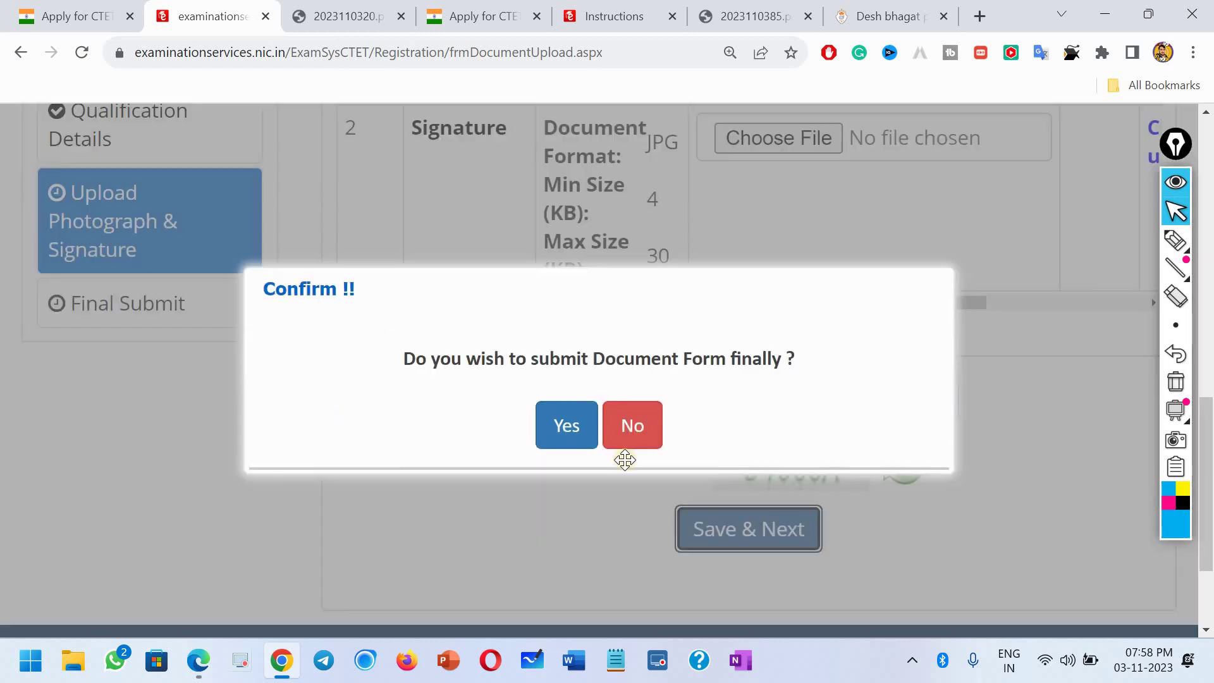
Step: Confirm submitting the Document Form and close the Review Page notice
{"action": "left_click", "coordinate": [556, 432]}
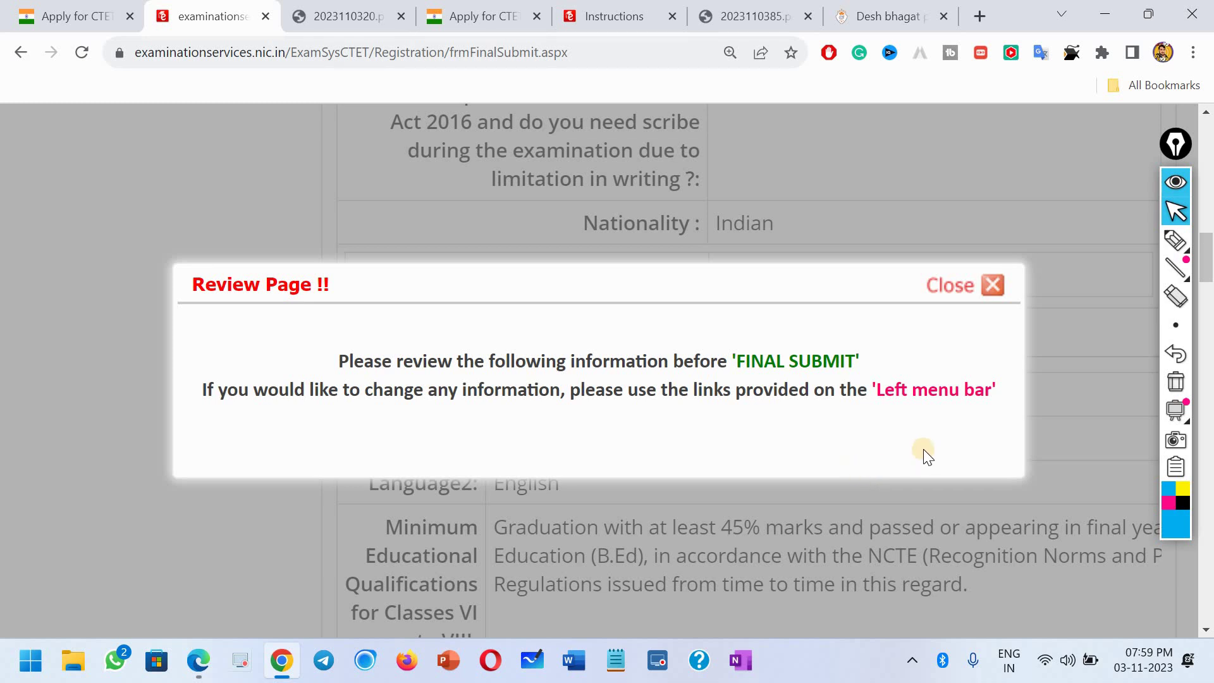
{"action": "left_click", "coordinate": [991, 287]}
{"action": "scroll", "coordinate": [640, 418], "scroll_direction": "up", "scroll_amount": 3}
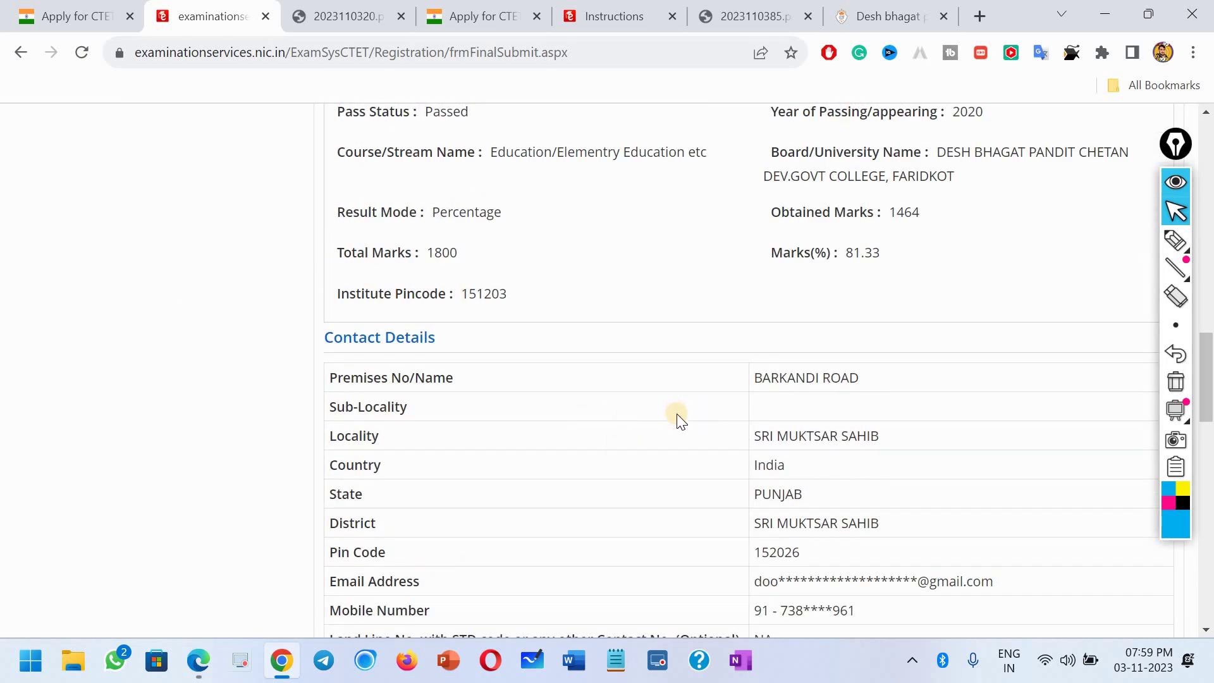
{"action": "scroll", "coordinate": [677, 414], "scroll_direction": "down", "scroll_amount": 6}
{"action": "scroll", "coordinate": [680, 416], "scroll_direction": "down", "scroll_amount": 10}
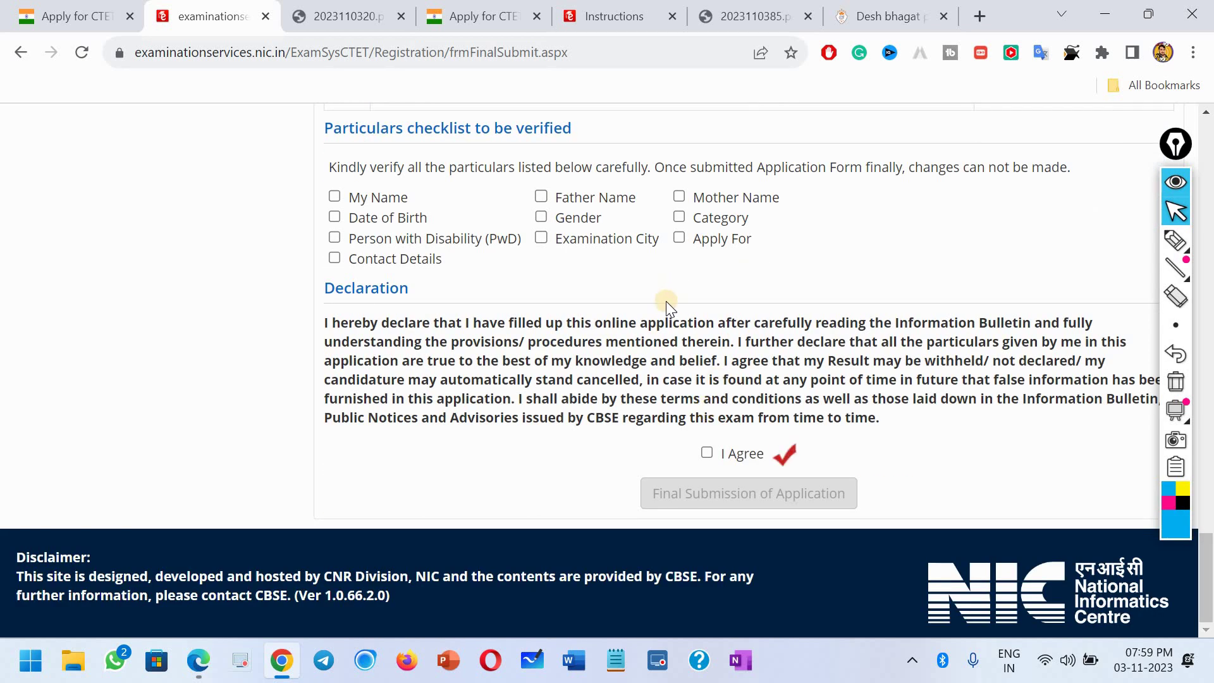
Step: Tick all checklist items: name, parents' names, category, gender, DOB, PwD, exam city, Apply For, contact details
{"action": "left_click", "coordinate": [334, 196]}
{"action": "left_click", "coordinate": [540, 196]}
{"action": "left_click", "coordinate": [678, 197]}
{"action": "left_click", "coordinate": [680, 216]}
{"action": "left_click", "coordinate": [543, 217]}
{"action": "left_click", "coordinate": [334, 217]}
{"action": "left_click", "coordinate": [334, 237]}
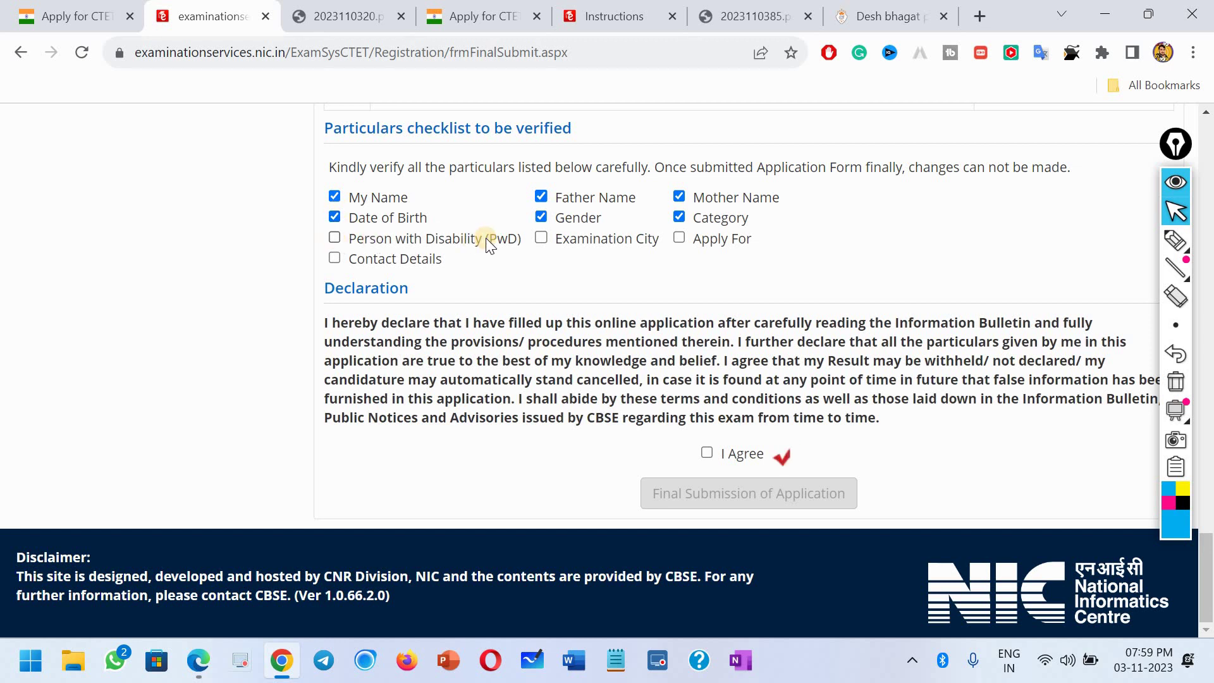
{"action": "left_click", "coordinate": [540, 238]}
{"action": "left_click", "coordinate": [679, 238]}
{"action": "left_click", "coordinate": [335, 258]}
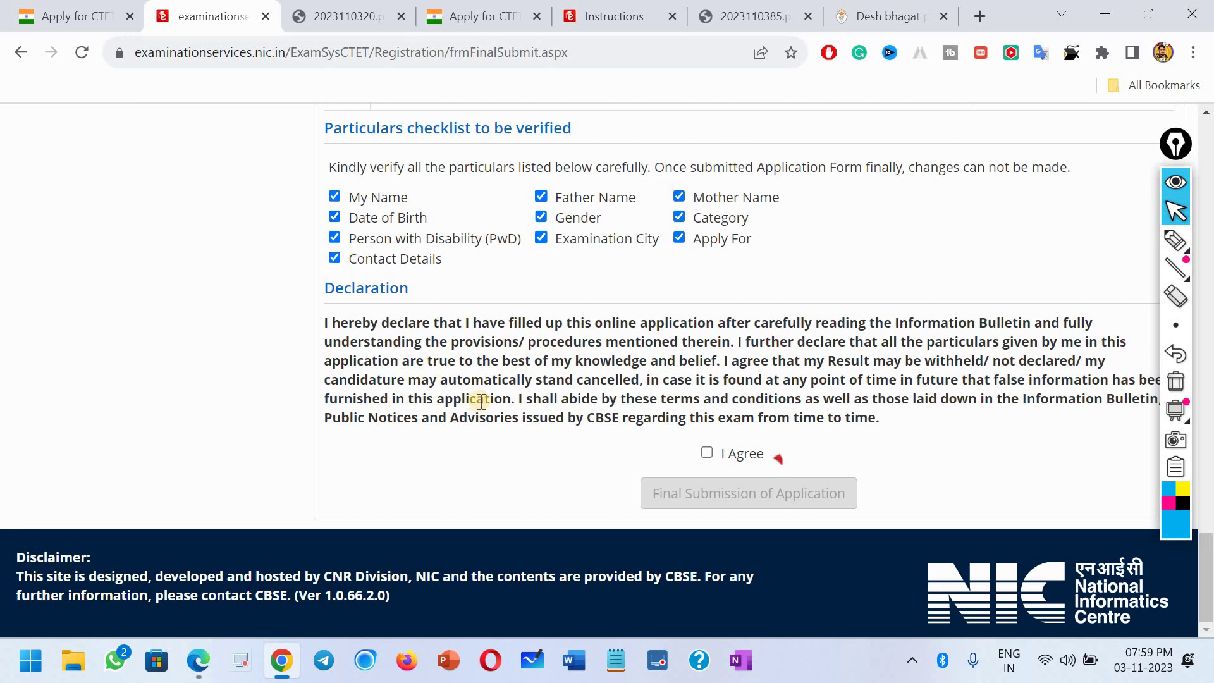
Step: Accept the declaration and confirm Final Submission of Application
{"action": "left_click", "coordinate": [707, 454]}
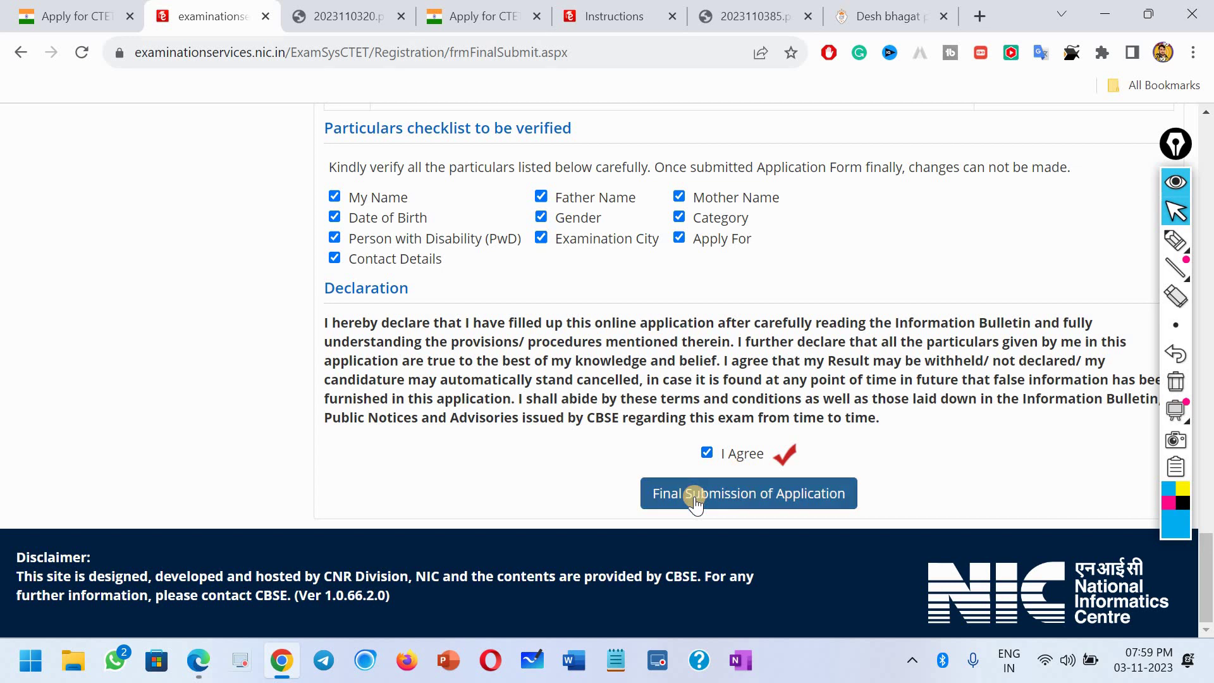
{"action": "left_click", "coordinate": [759, 500]}
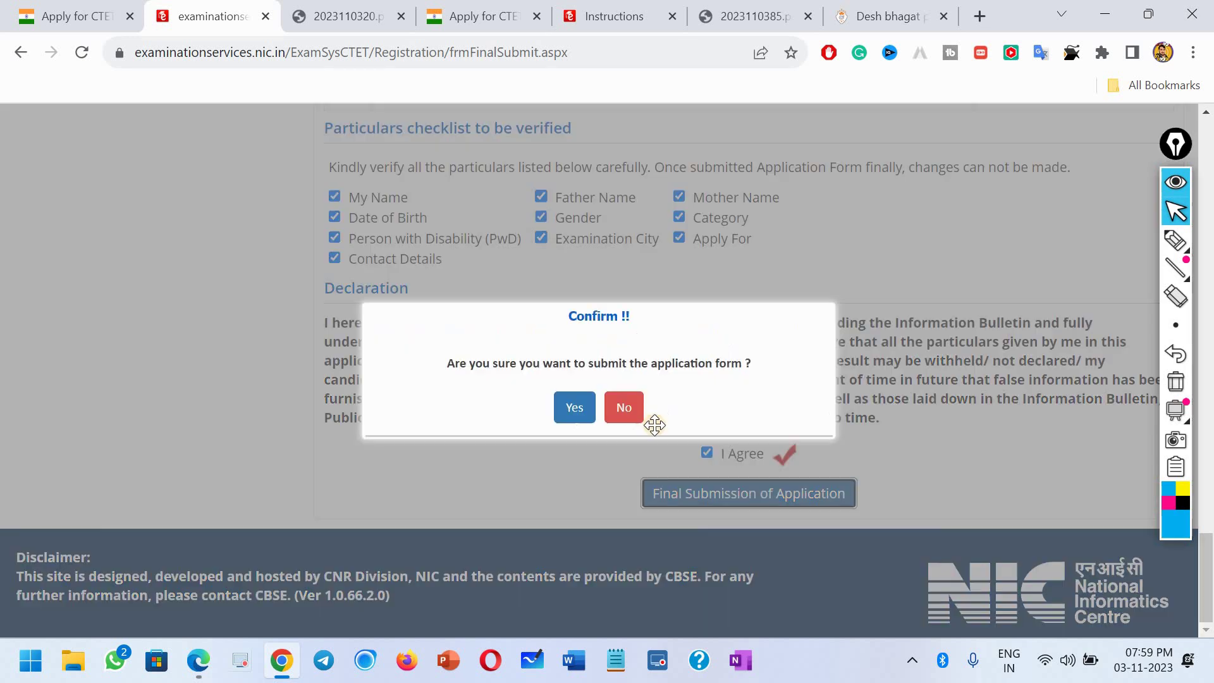
{"action": "left_click", "coordinate": [576, 408]}
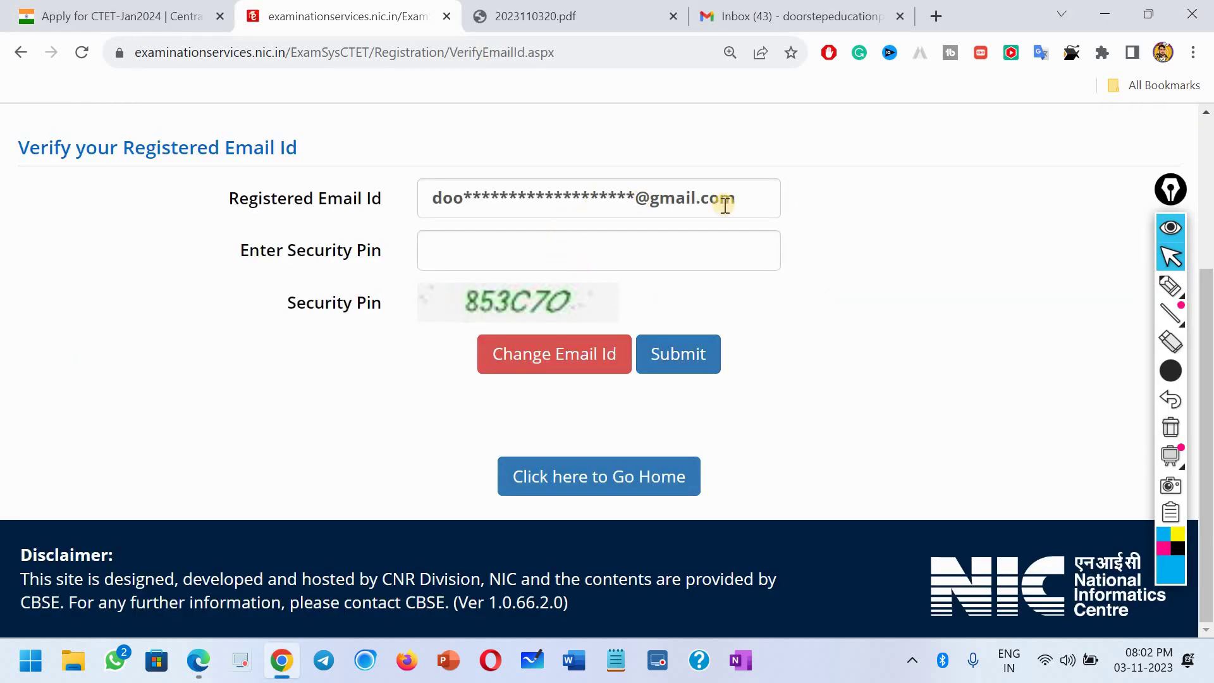
Step: Enter the security pin on the Verify Email page, submit it, and dismiss the OTP-sent alert
{"action": "left_click", "coordinate": [468, 258]}
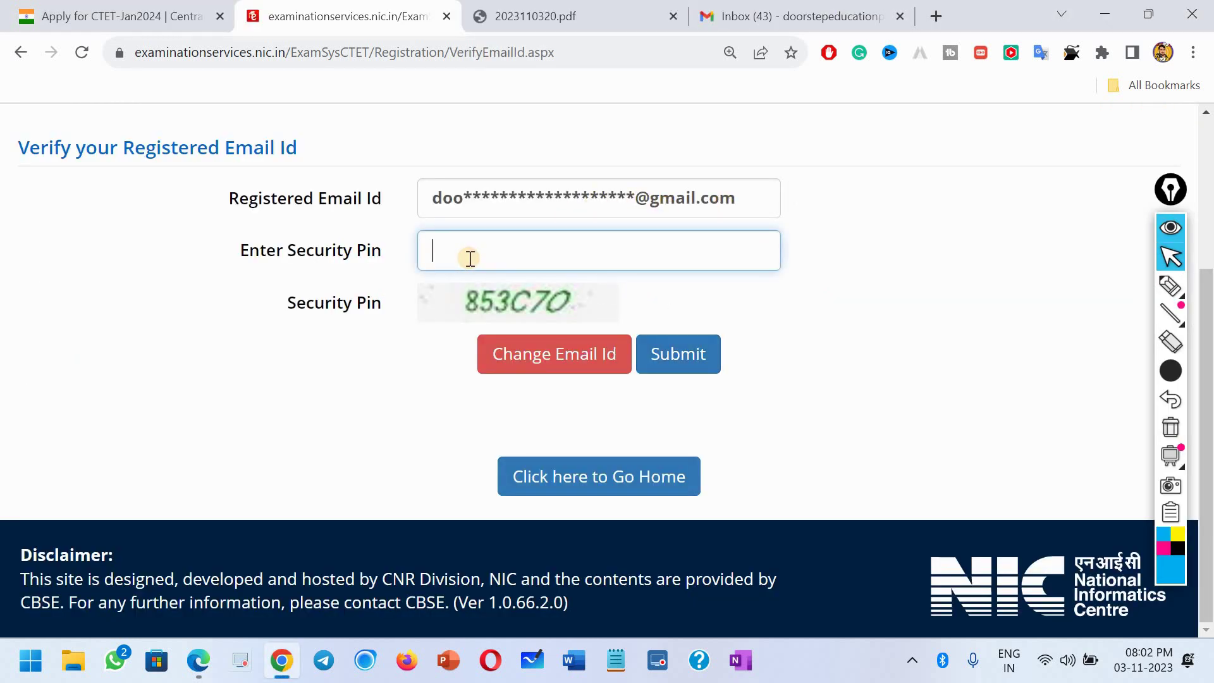
{"action": "type", "text": "853C70"}
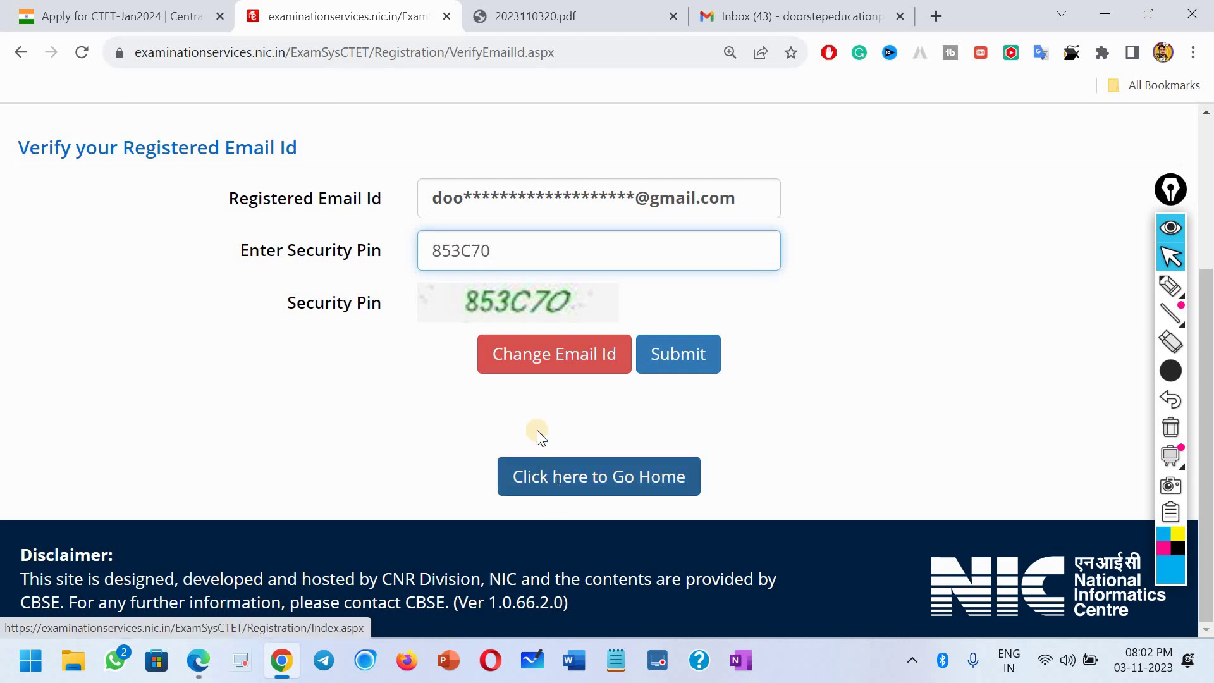
{"action": "left_click", "coordinate": [678, 353]}
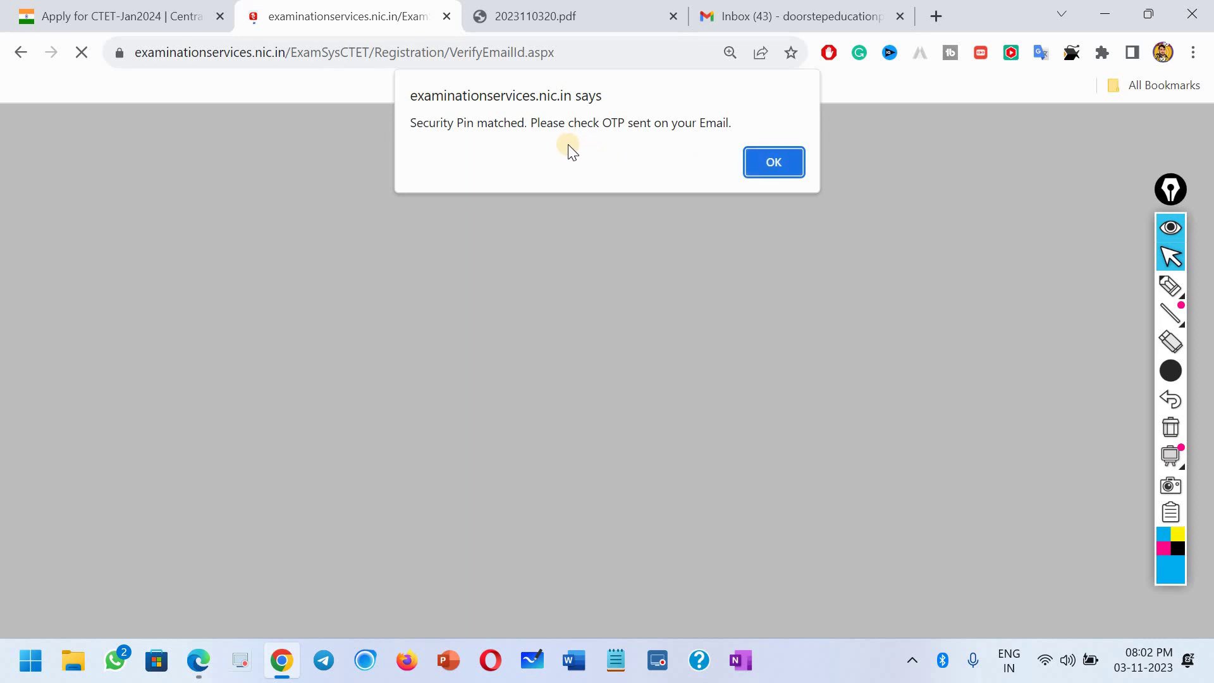
{"action": "left_click", "coordinate": [759, 166]}
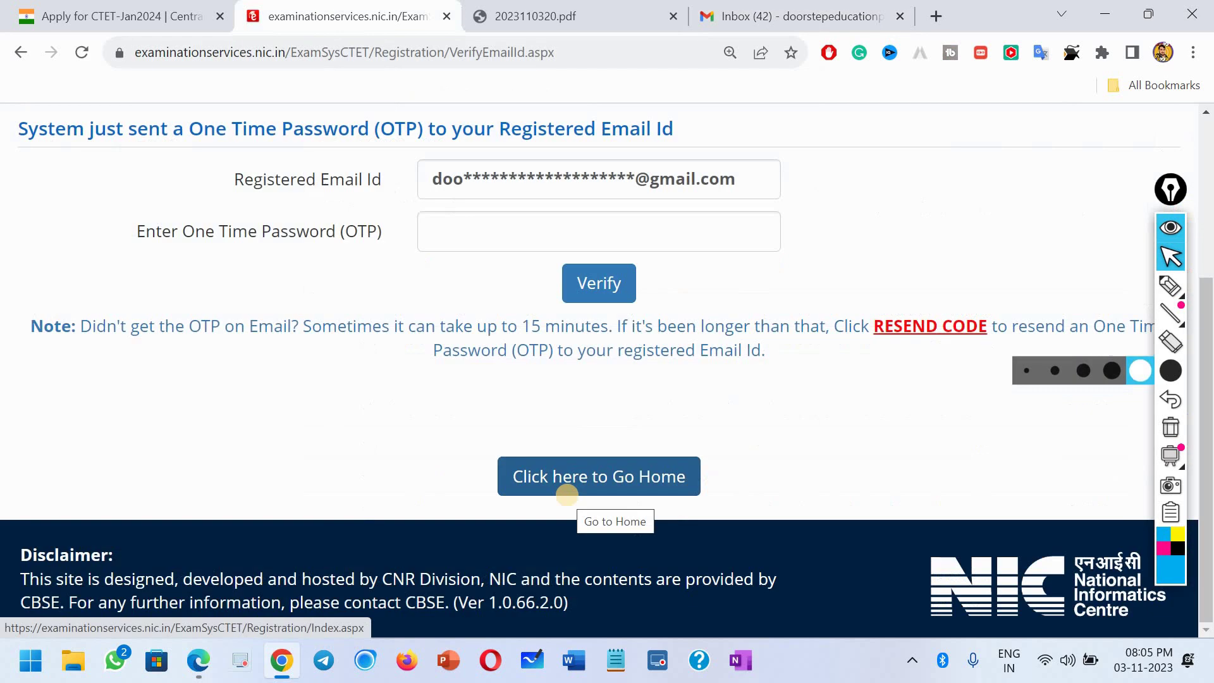
Step: Go to the Candidate Home Page via 'Click here to Go Home'
{"action": "left_click", "coordinate": [1178, 259]}
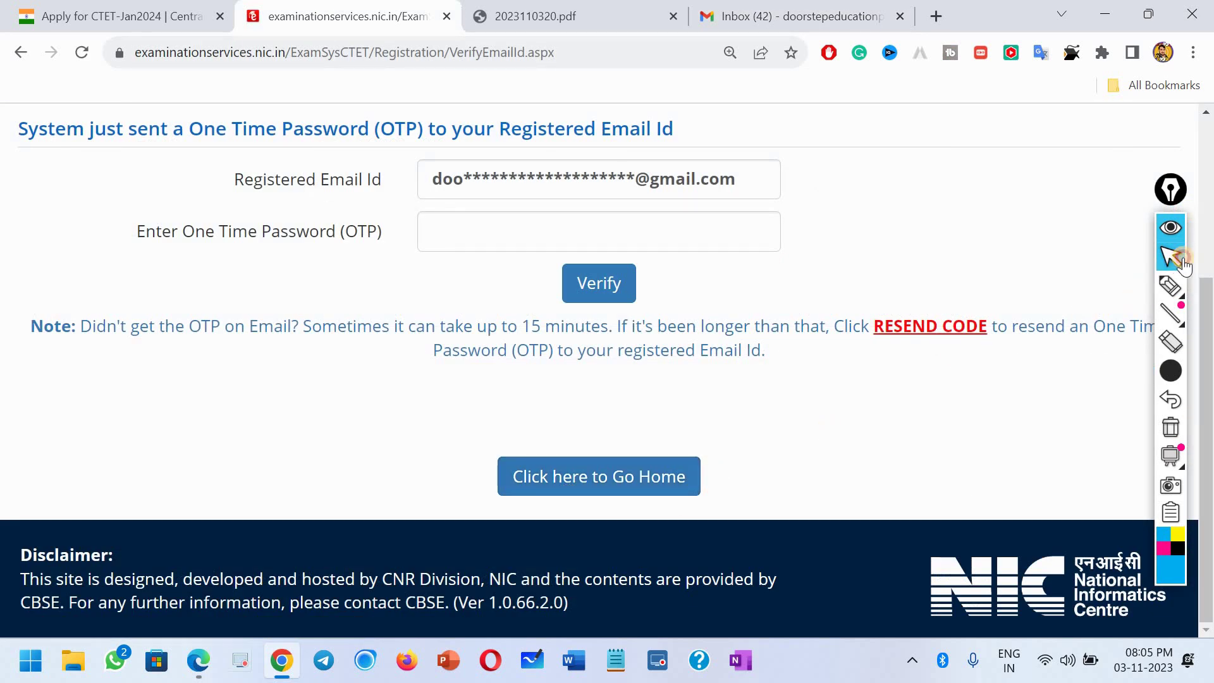
{"action": "left_click", "coordinate": [1171, 228]}
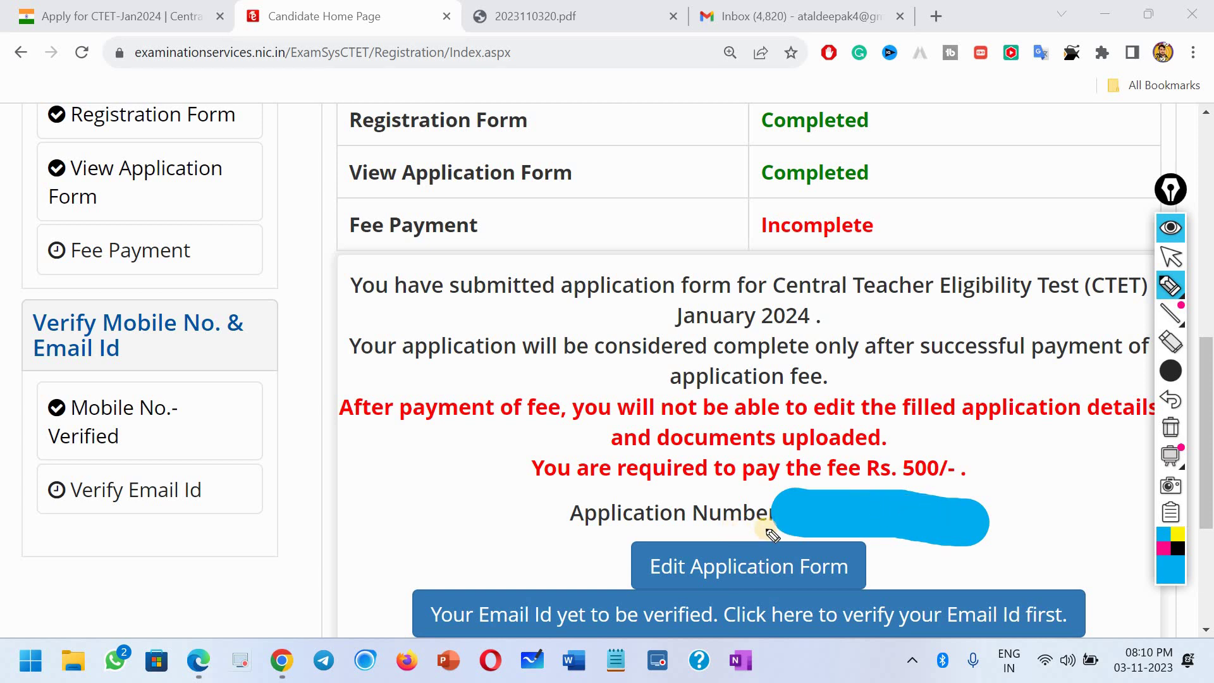
{"action": "mouse_move", "coordinate": [773, 535]}
{"action": "left_mouse_down"}
{"action": "mouse_move", "coordinate": [862, 515]}
{"action": "mouse_move", "coordinate": [887, 528]}
{"action": "mouse_move", "coordinate": [989, 526]}
{"action": "mouse_move", "coordinate": [967, 529]}
{"action": "left_mouse_up"}
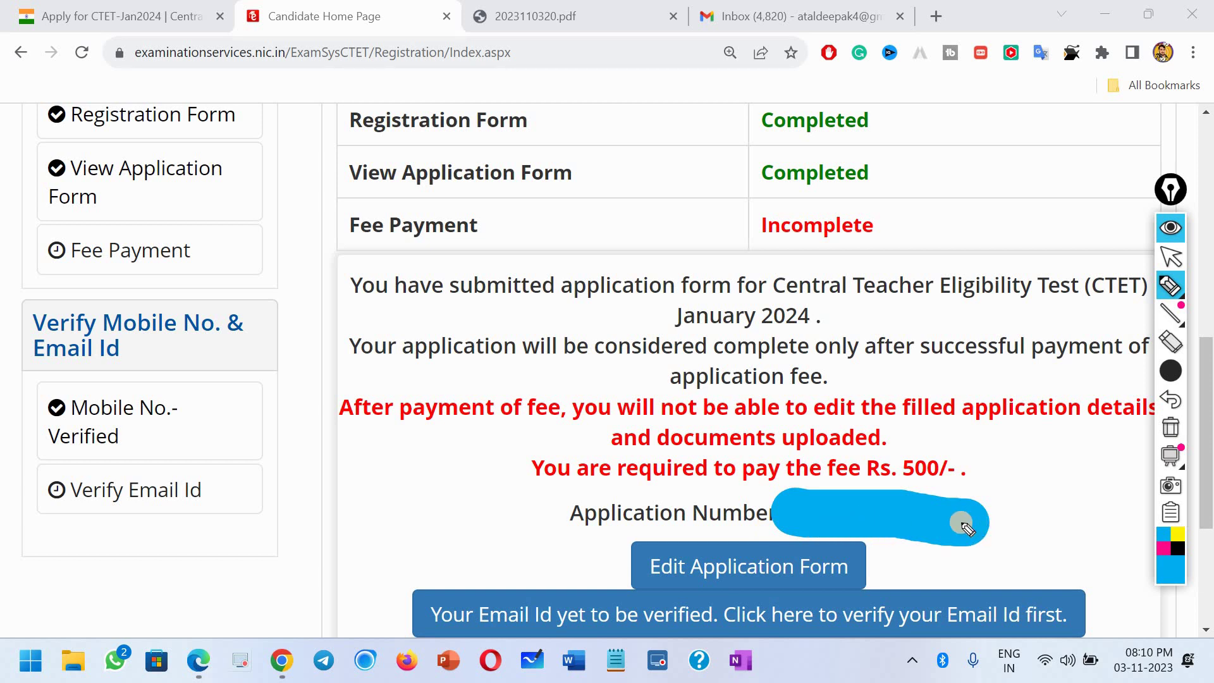
{"action": "left_click_drag", "start_coordinate": [963, 525], "coordinate": [967, 528]}
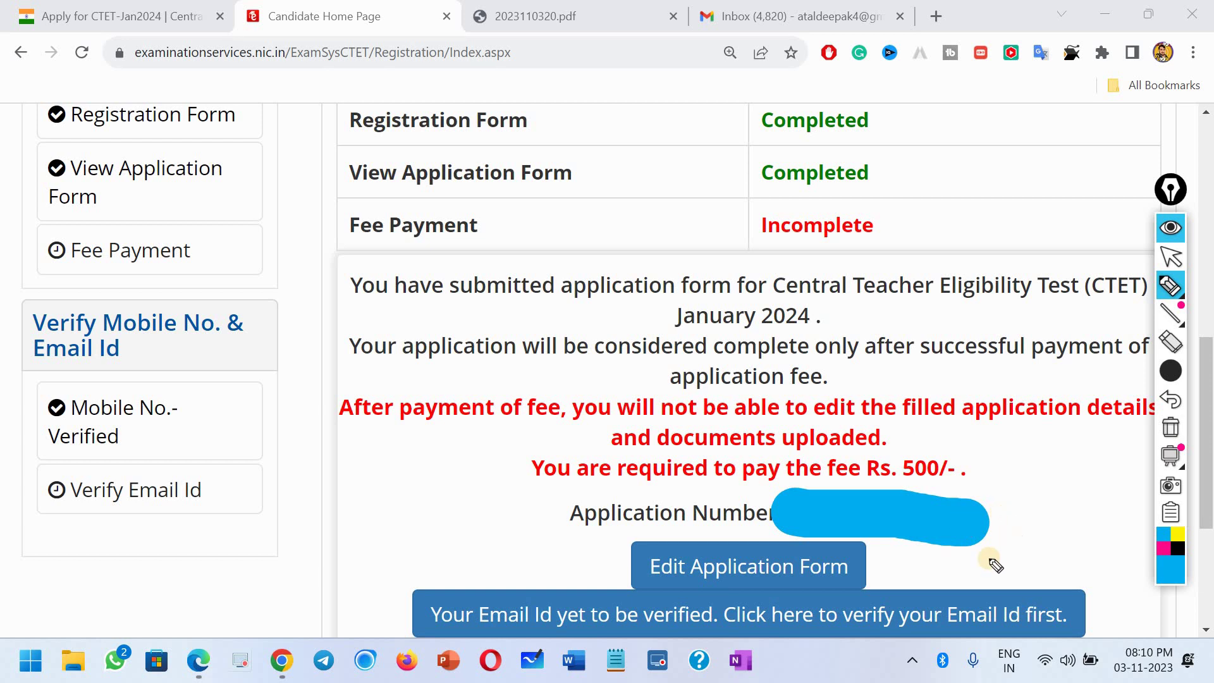
{"action": "left_click", "coordinate": [797, 2]}
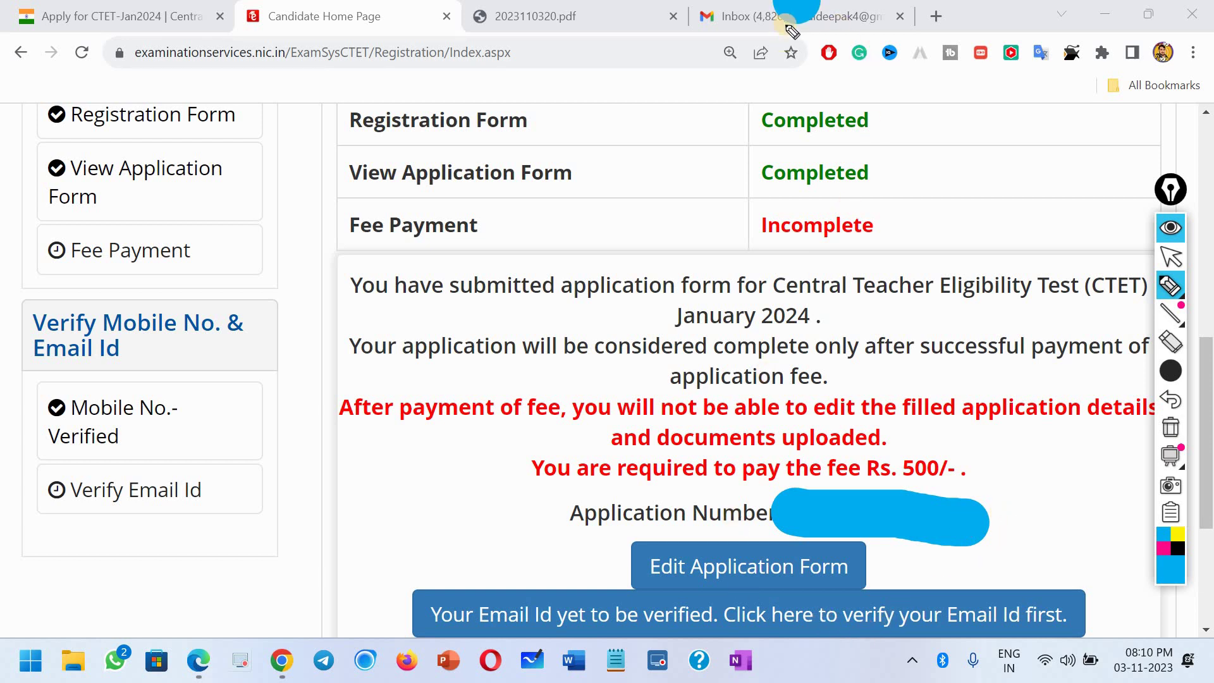
{"action": "left_click", "coordinate": [1170, 257]}
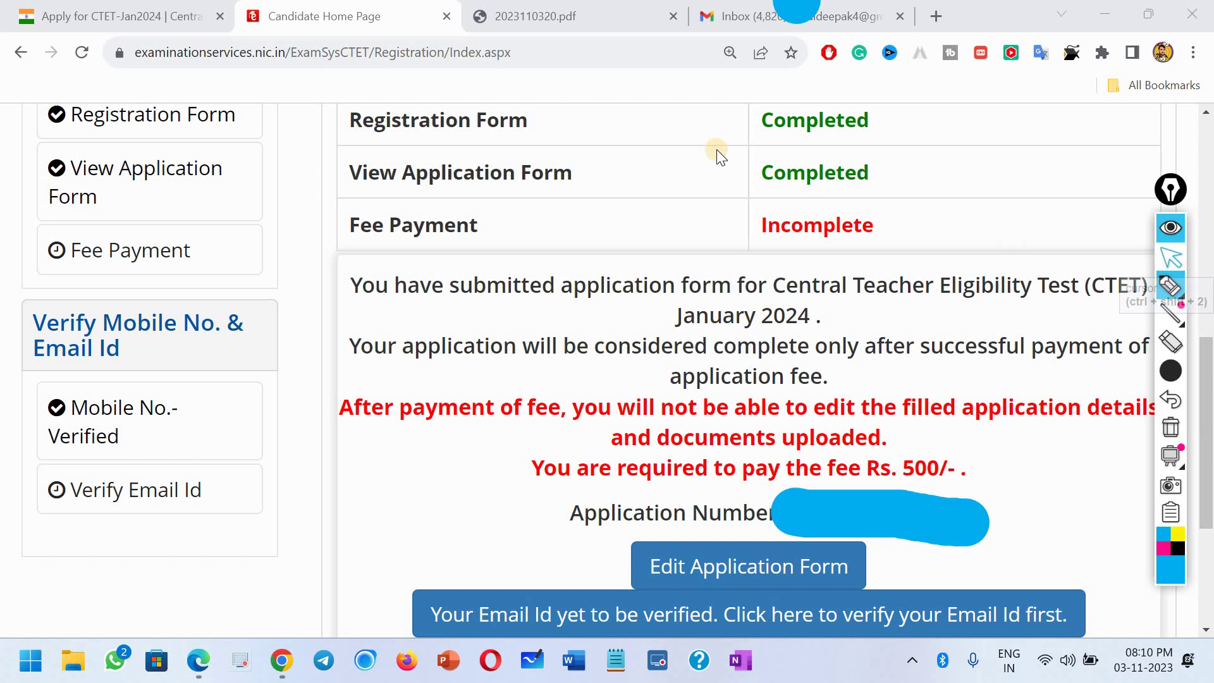
{"action": "left_click", "coordinate": [753, 12]}
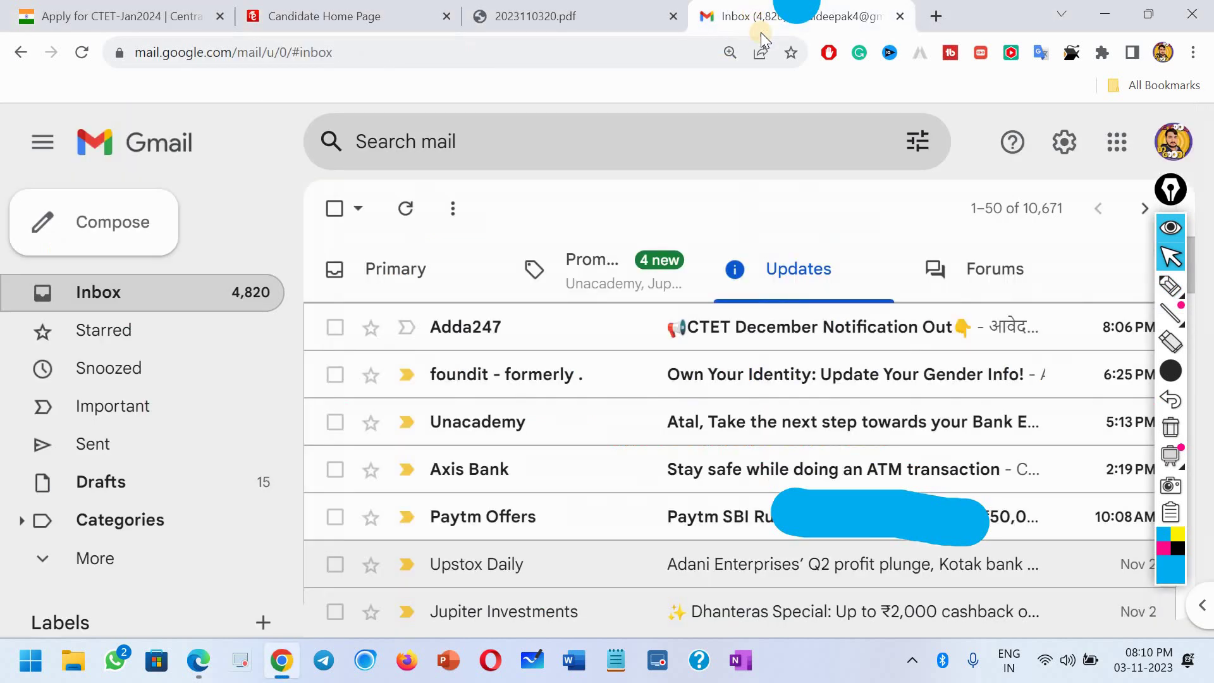
{"action": "left_click", "coordinate": [349, 12]}
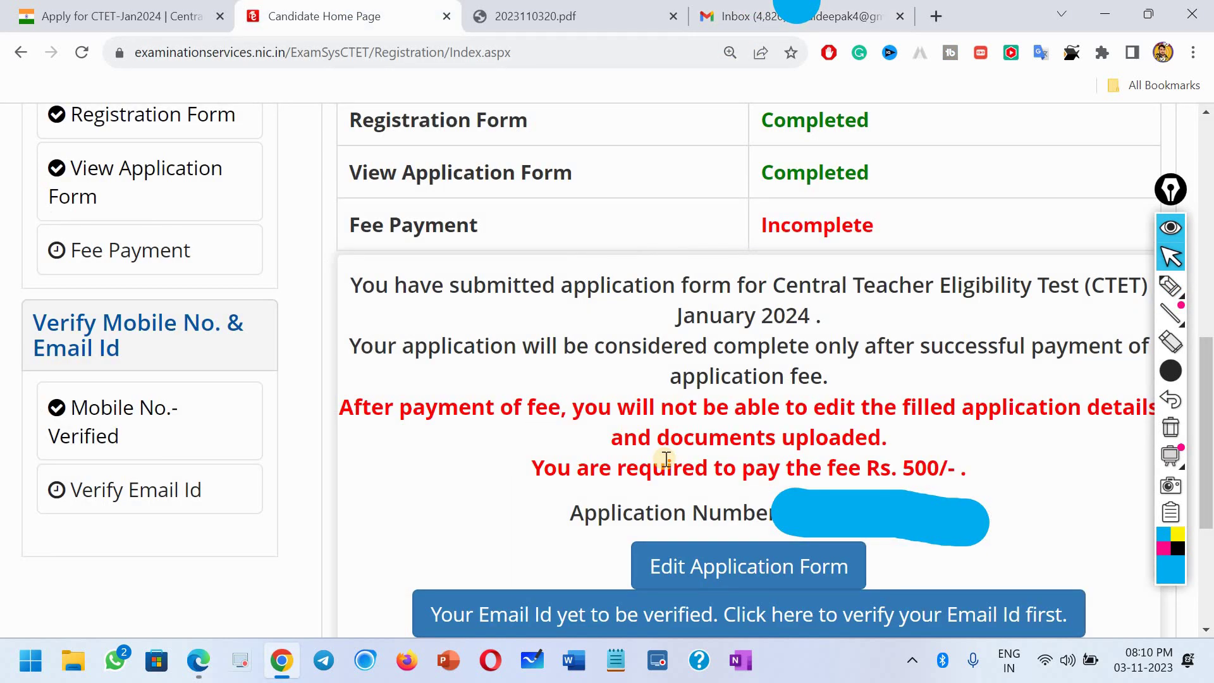